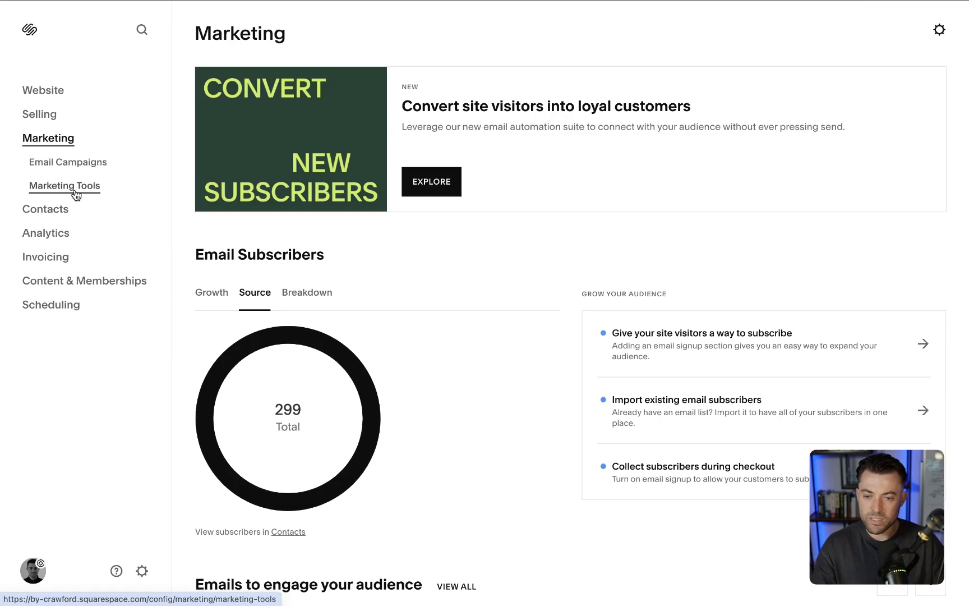
- Open the Promotional Pop-up settings from the site's marketing tools
left_click(75, 193)
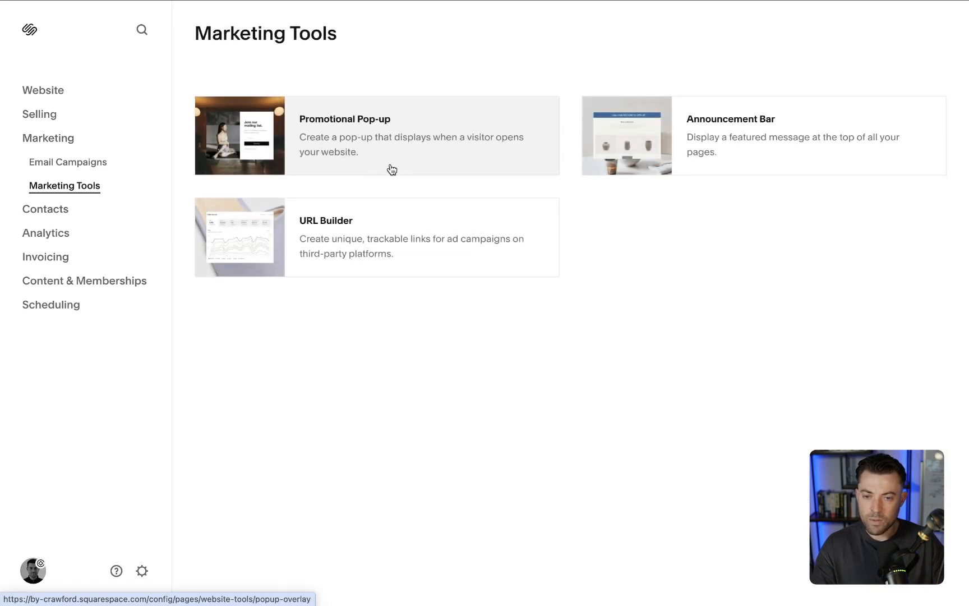
left_click(355, 139)
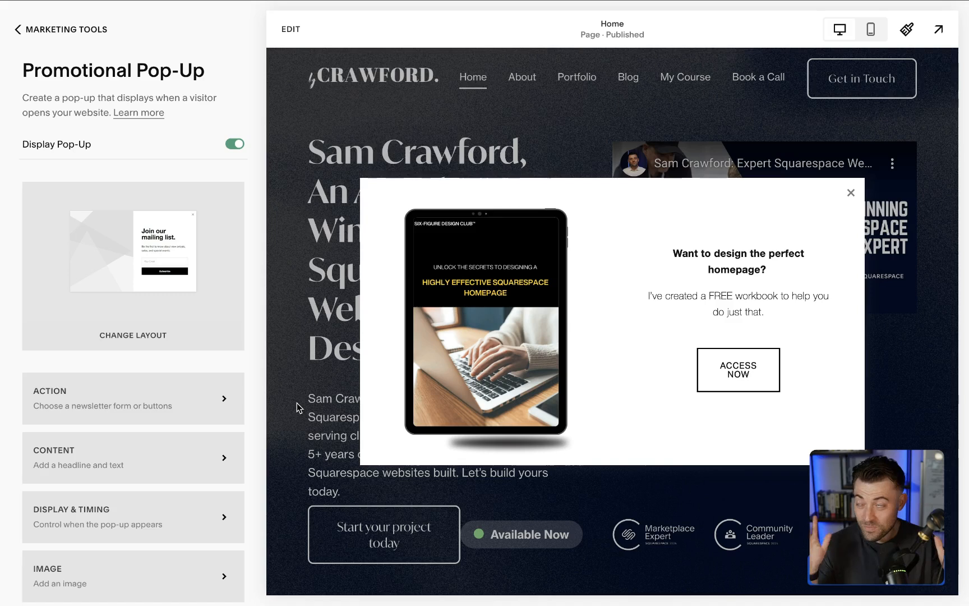
- Try switching the promotional pop-up's display off and back on without saving the change
left_click(238, 148)
left_click(239, 149)
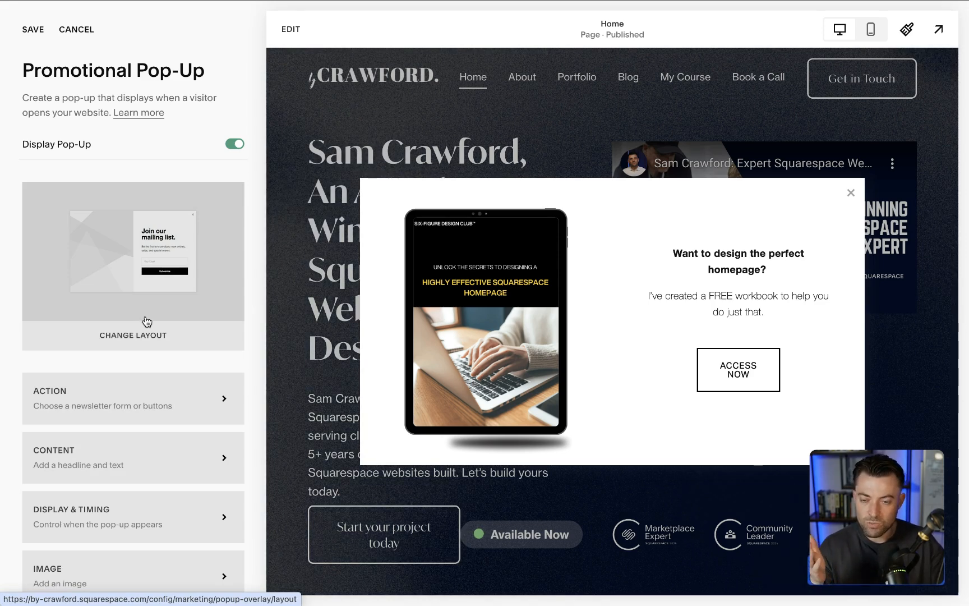
left_click(76, 29)
left_click(167, 324)
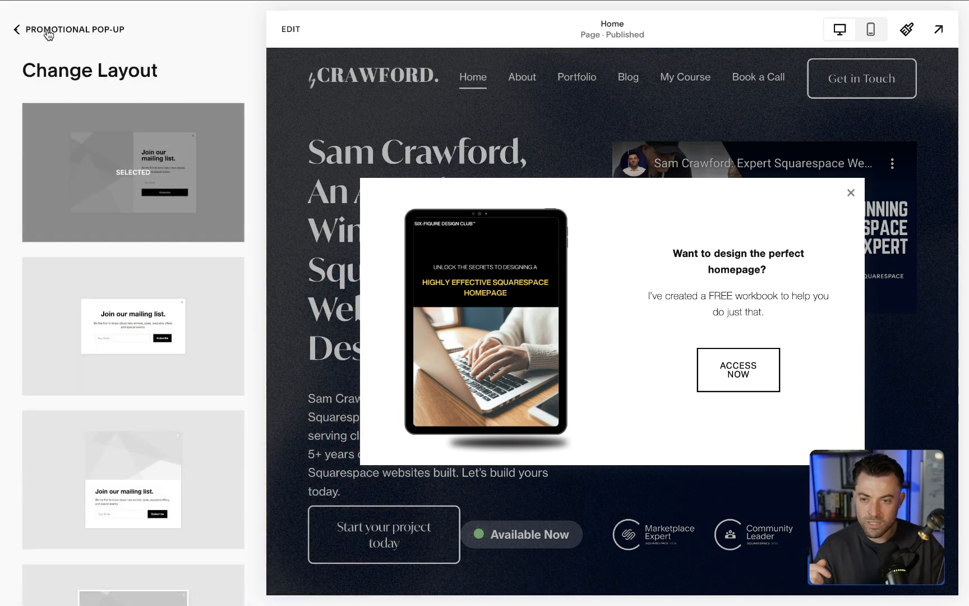
left_click(17, 29)
left_click(229, 156)
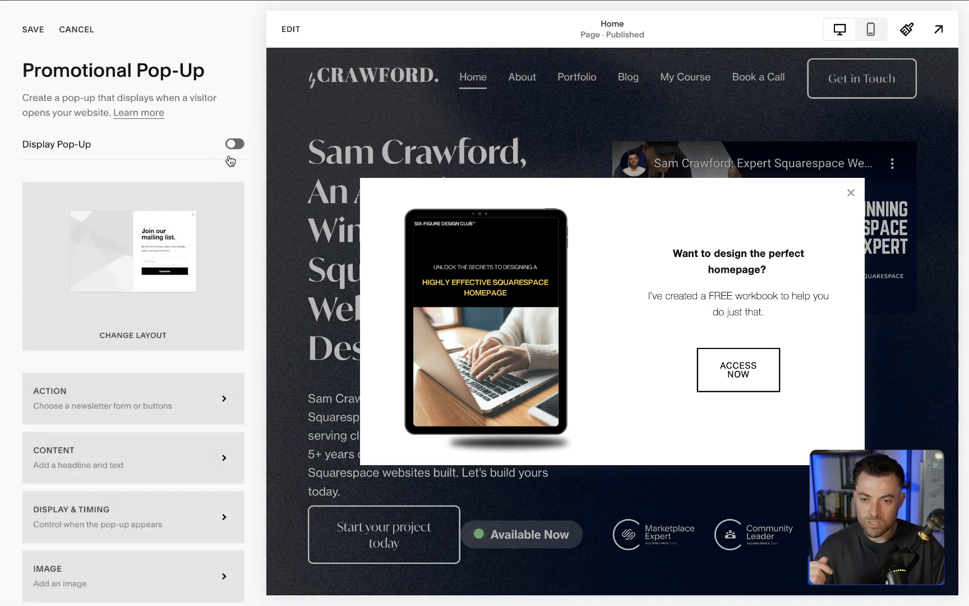
left_click(191, 240)
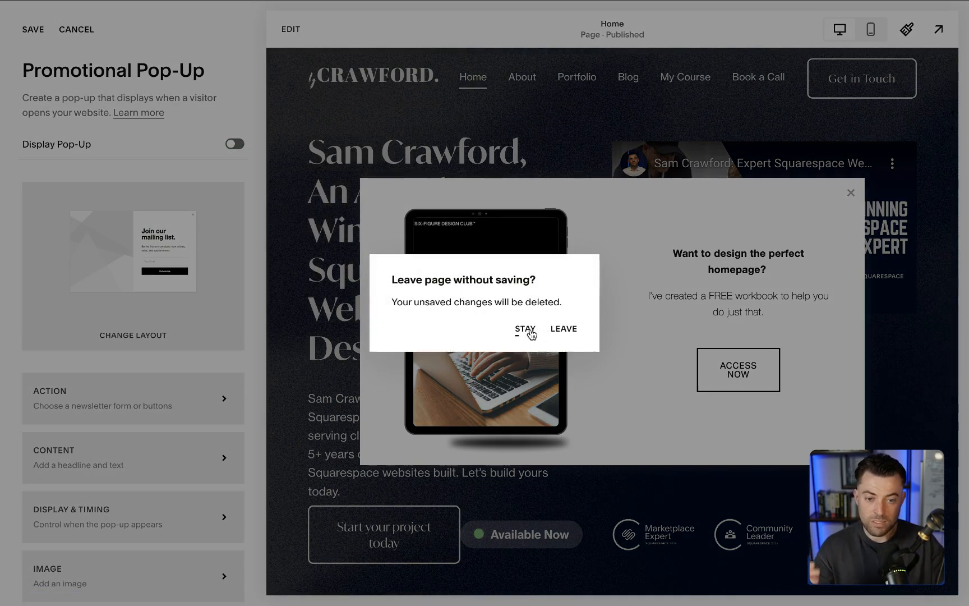
left_click(525, 329)
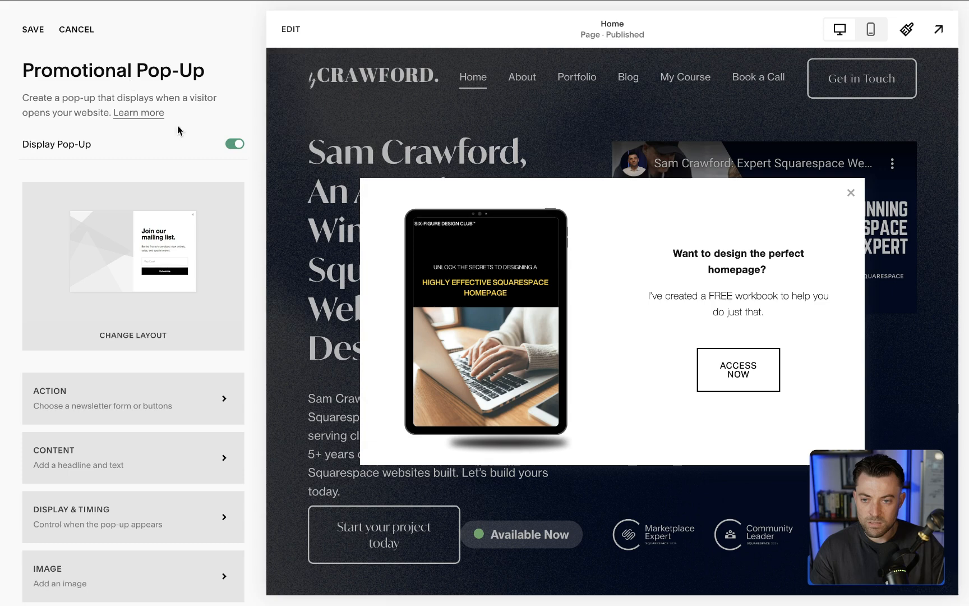
- Try the text-only, image-above-text and background-image pop-up layouts, then return to the layout with the image beside the text
left_click(162, 247)
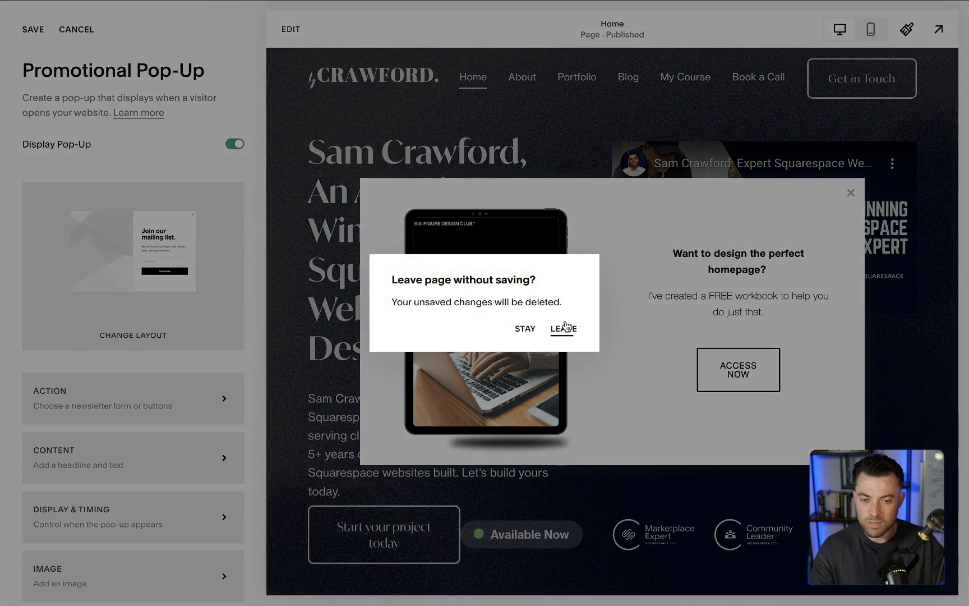
left_click(563, 326)
left_click(159, 309)
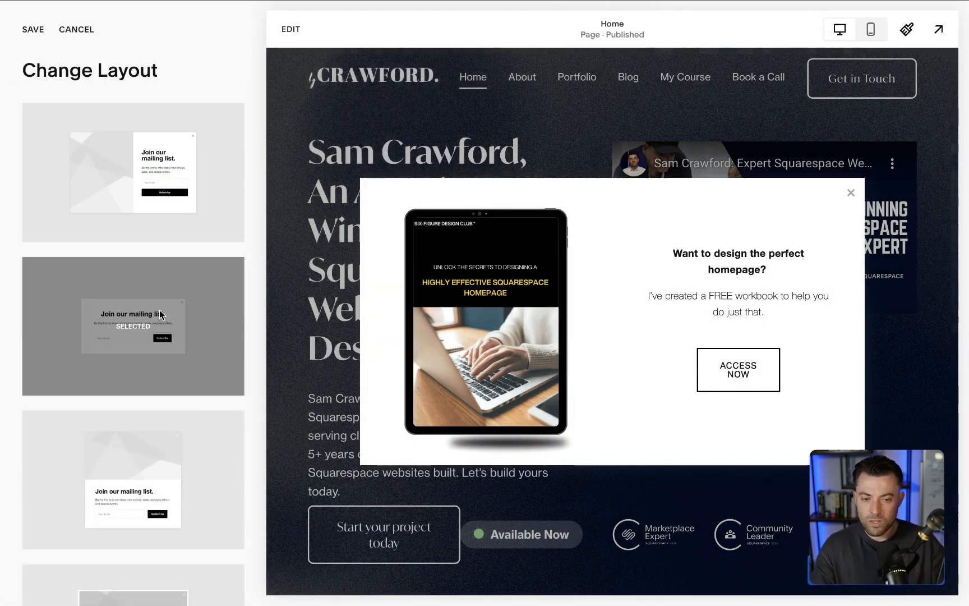
left_click(220, 455)
scroll(220, 456, "down", 1)
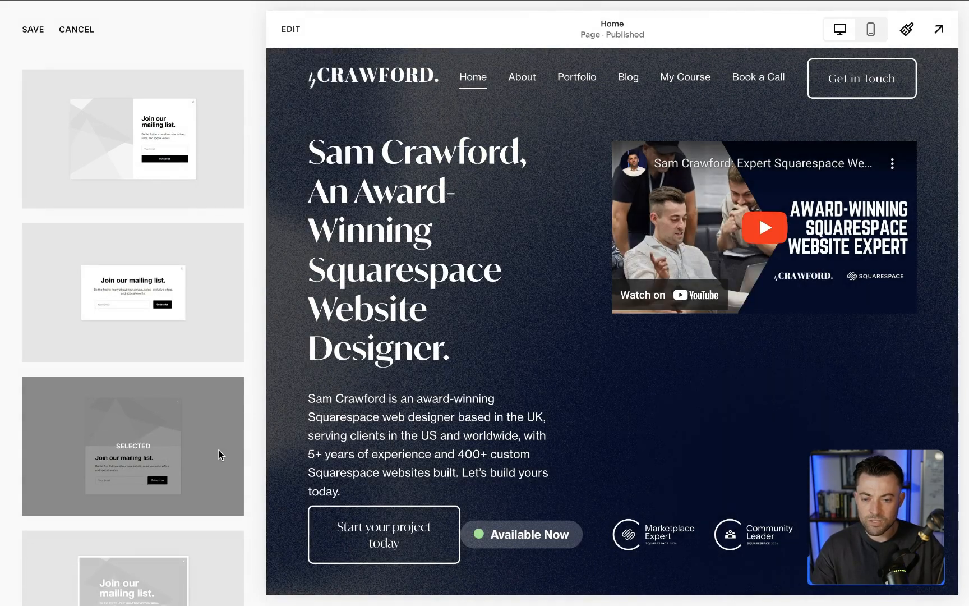
scroll(219, 456, "down", 3)
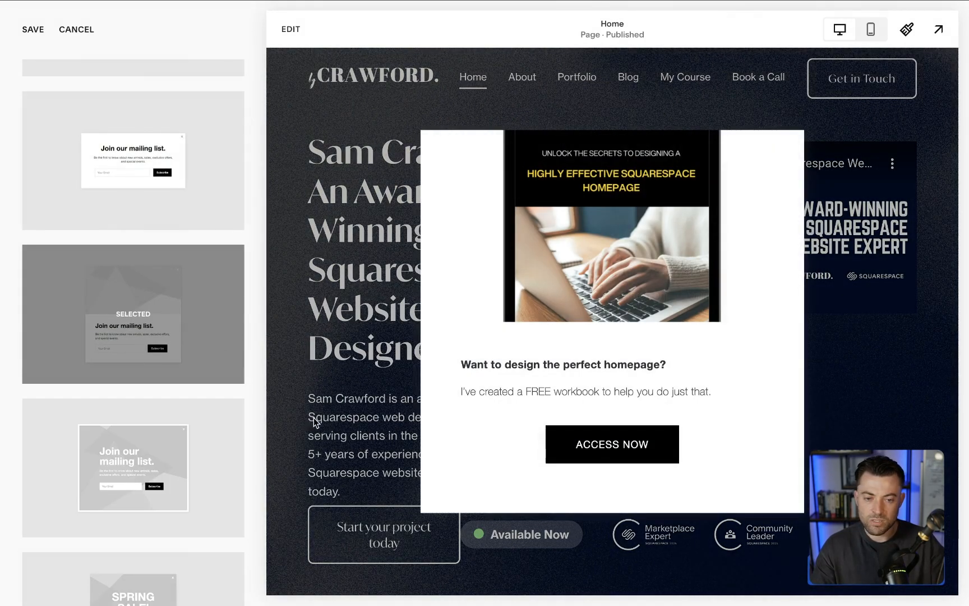
left_click(217, 470)
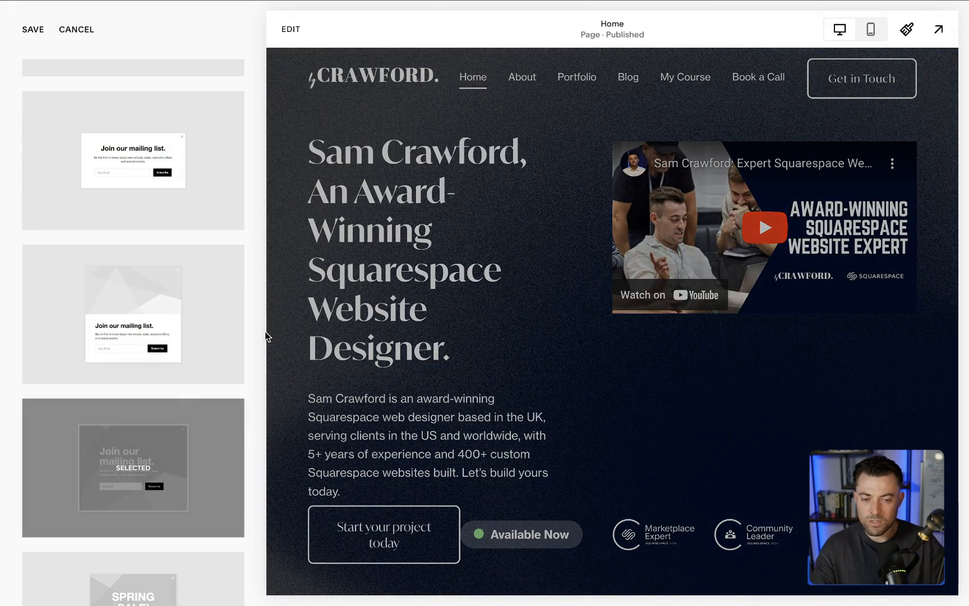
scroll(143, 422, "down", 1)
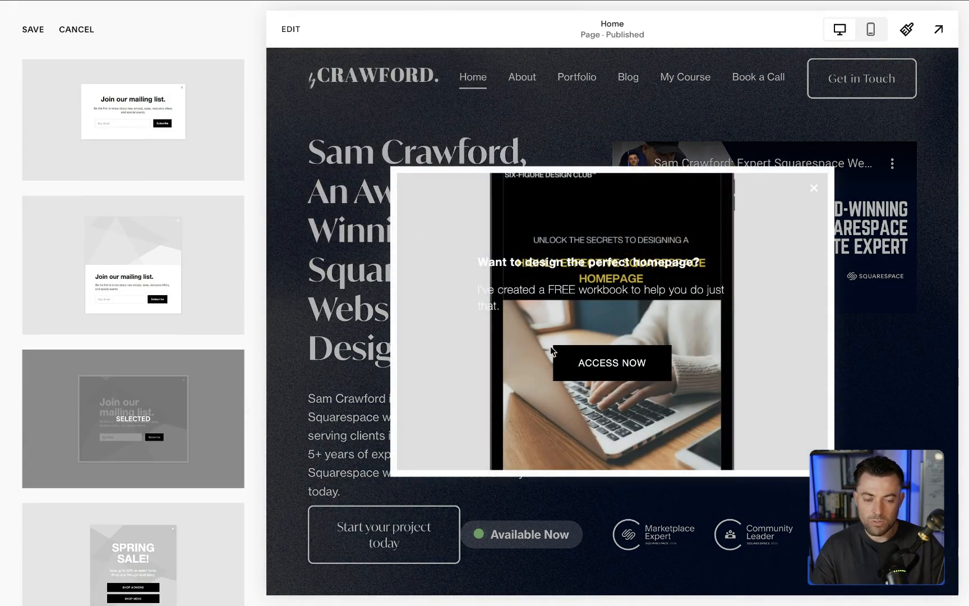
scroll(98, 408, "up", 4)
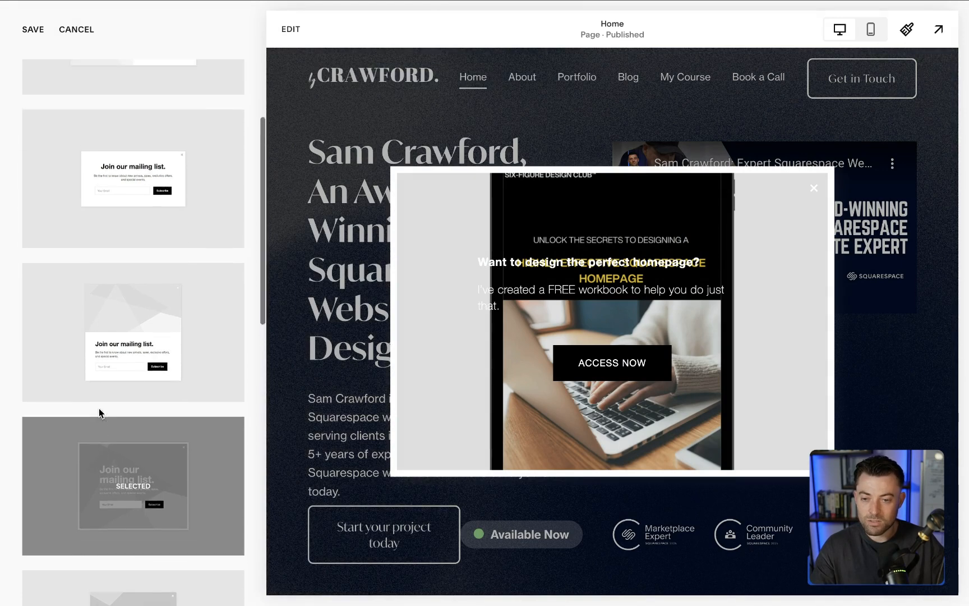
left_click(155, 229)
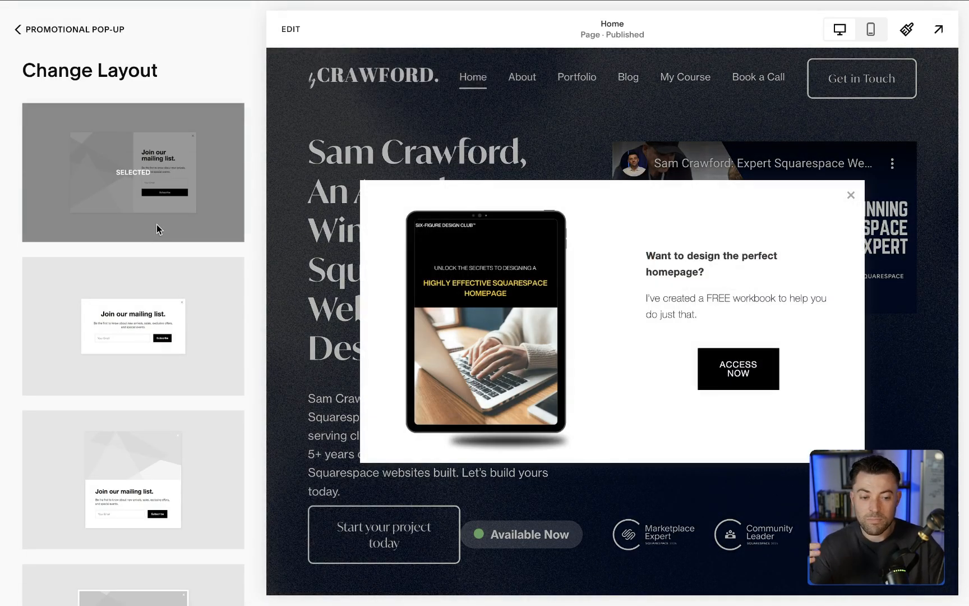
- Open the pop-up's Action settings and set the goal to "Sign up for a newsletter"
left_click(45, 45)
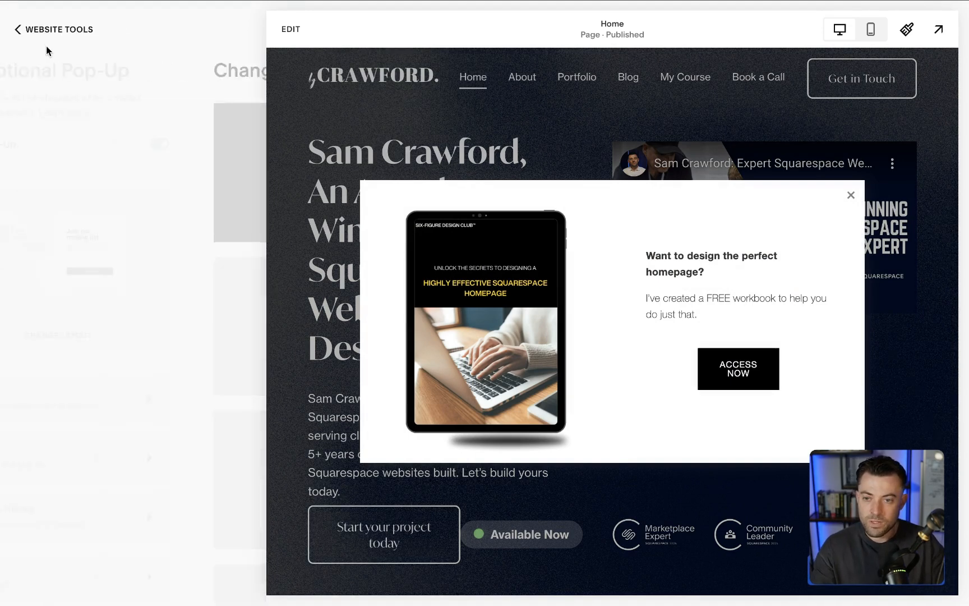
scroll(169, 286, "down", 2)
left_click(155, 328)
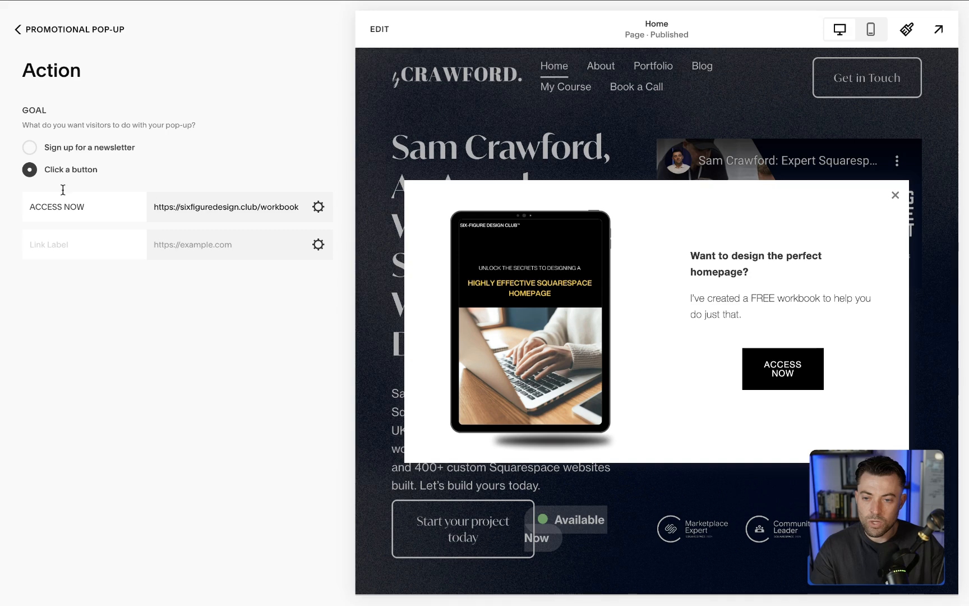
left_click(30, 147)
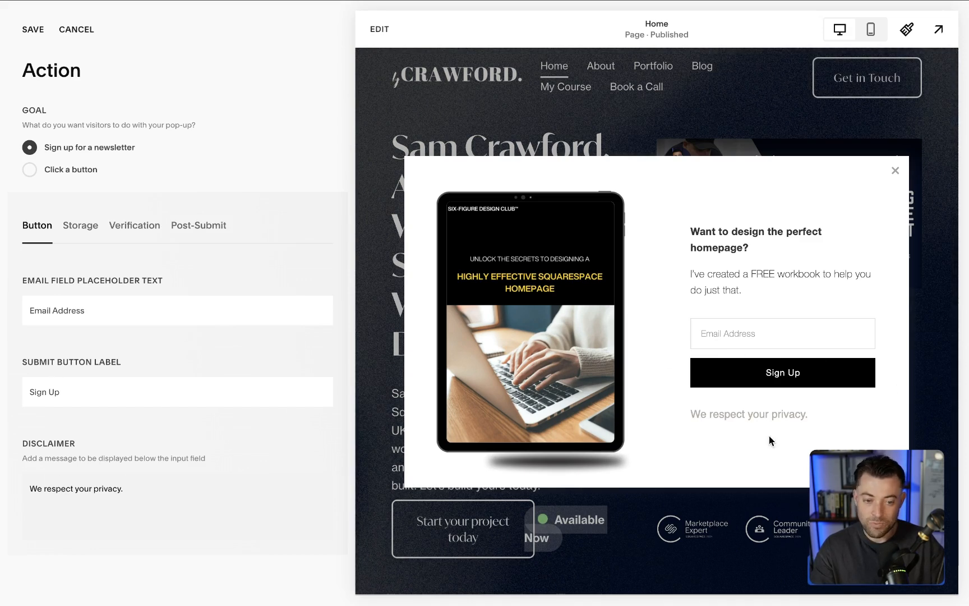
- Examine the newsletter form's storage, verification and post-submit options, including the post-submit message
left_click(78, 241)
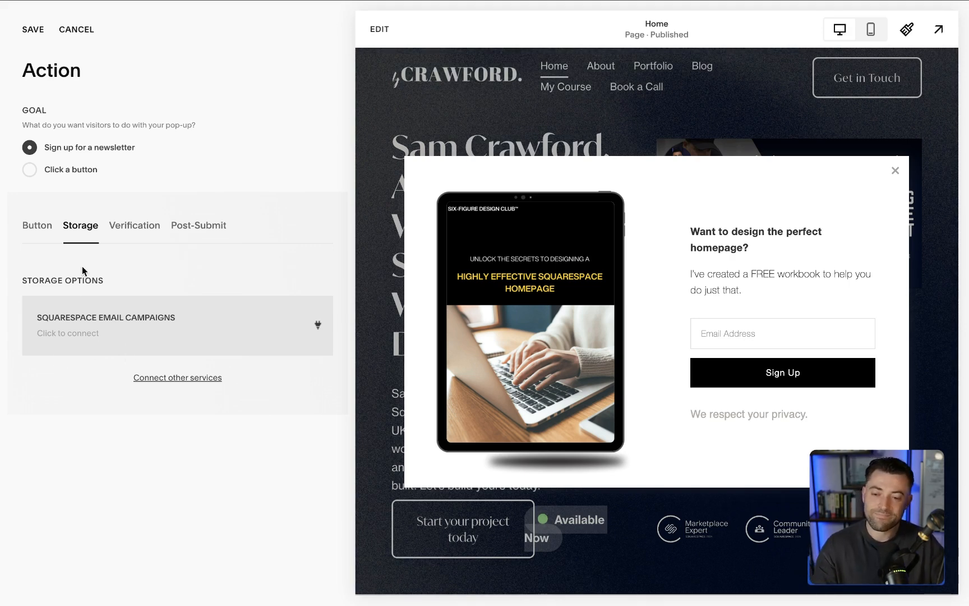
left_click(141, 224)
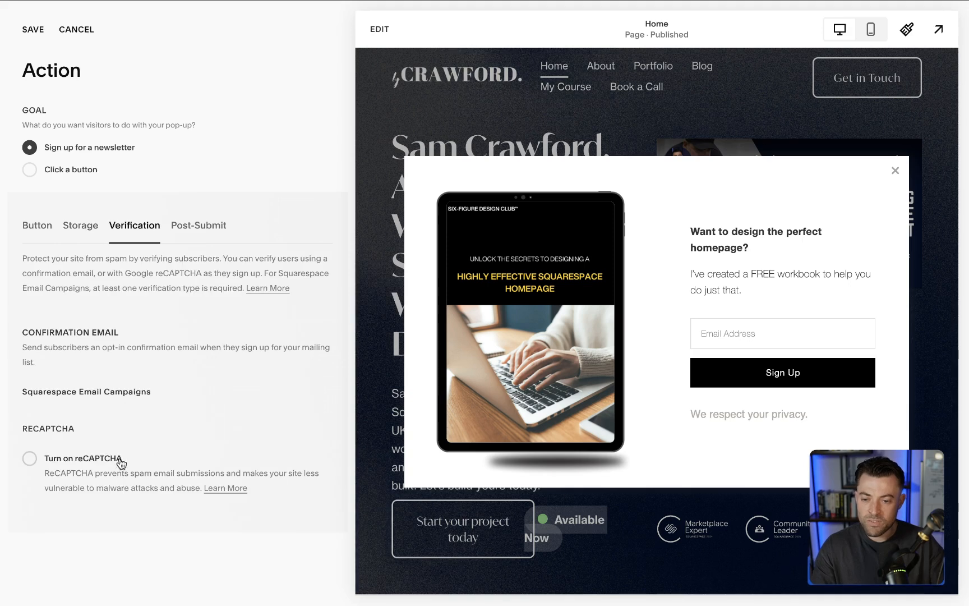
left_click(199, 225)
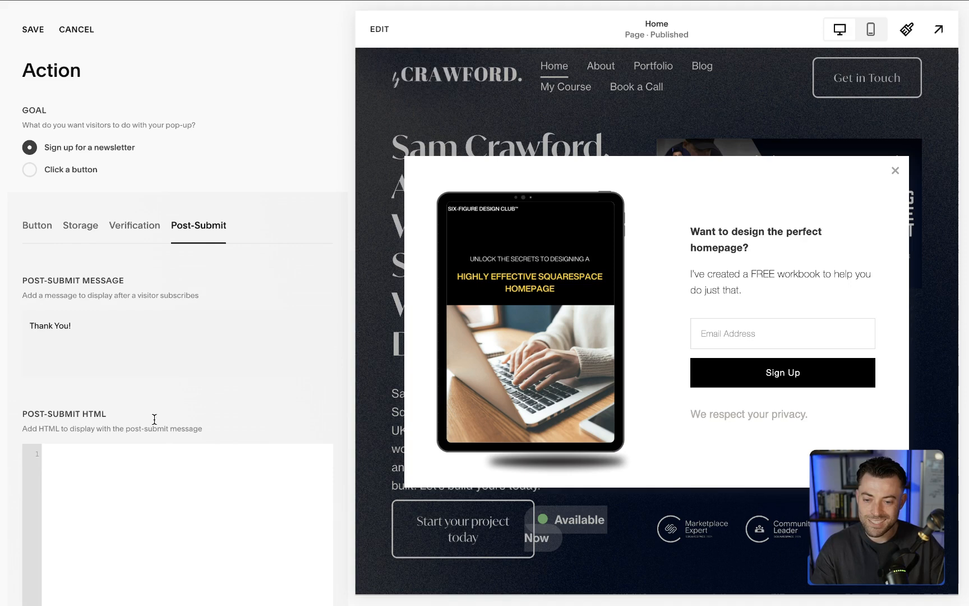
scroll(150, 353, "down", 2)
scroll(150, 356, "up", 2)
triple_click(92, 332)
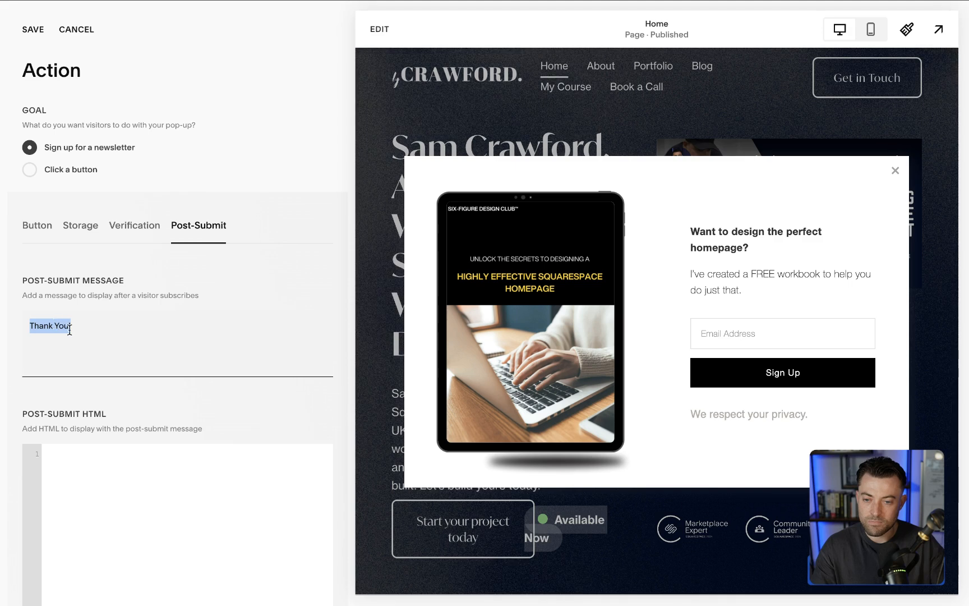
triple_click(76, 331)
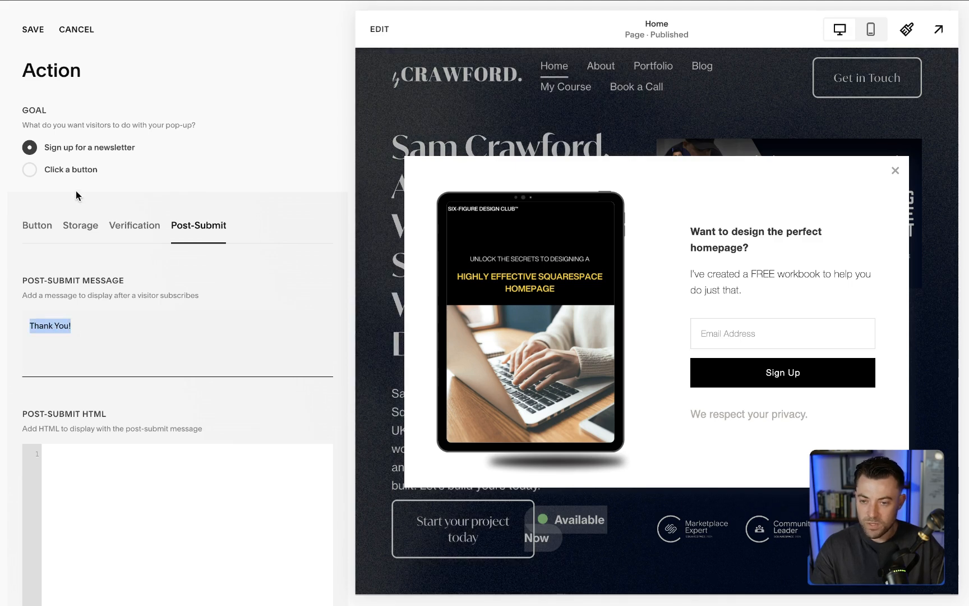
- Set the pop-up's goal to "Click a button" and add a second button labelled "erjhbefhb" without a link address
left_click(66, 169)
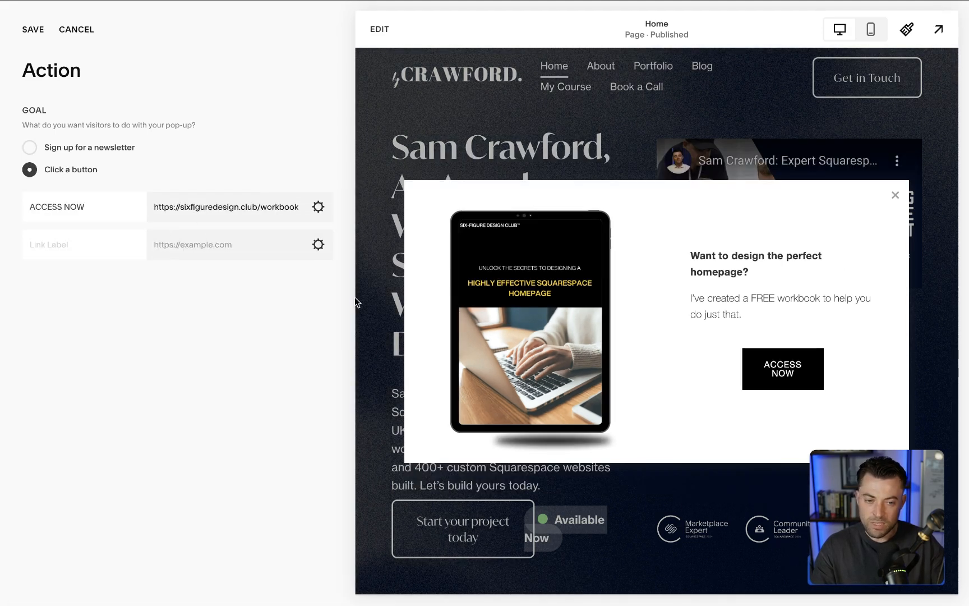
type("erjhbefhb")
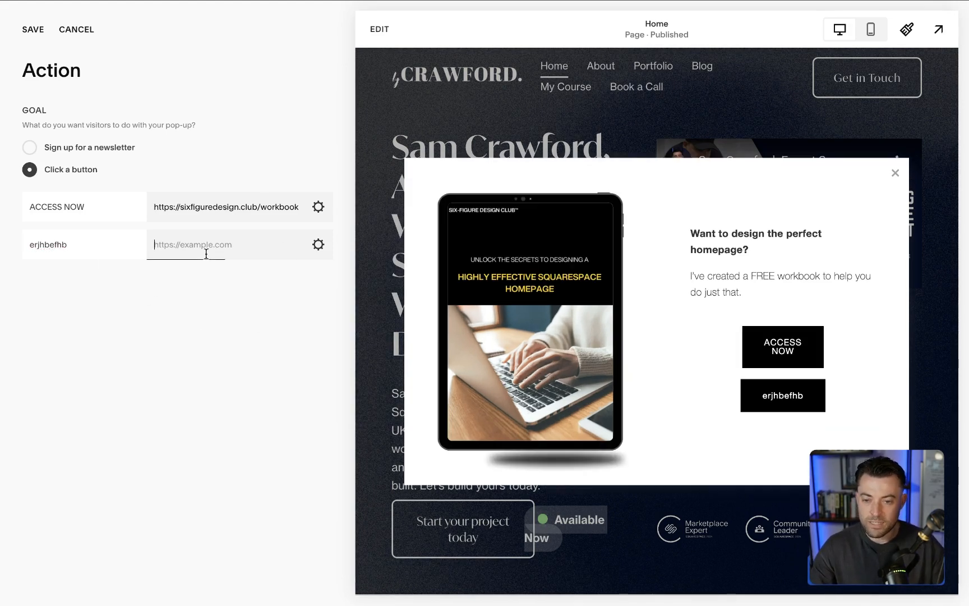
type("/")
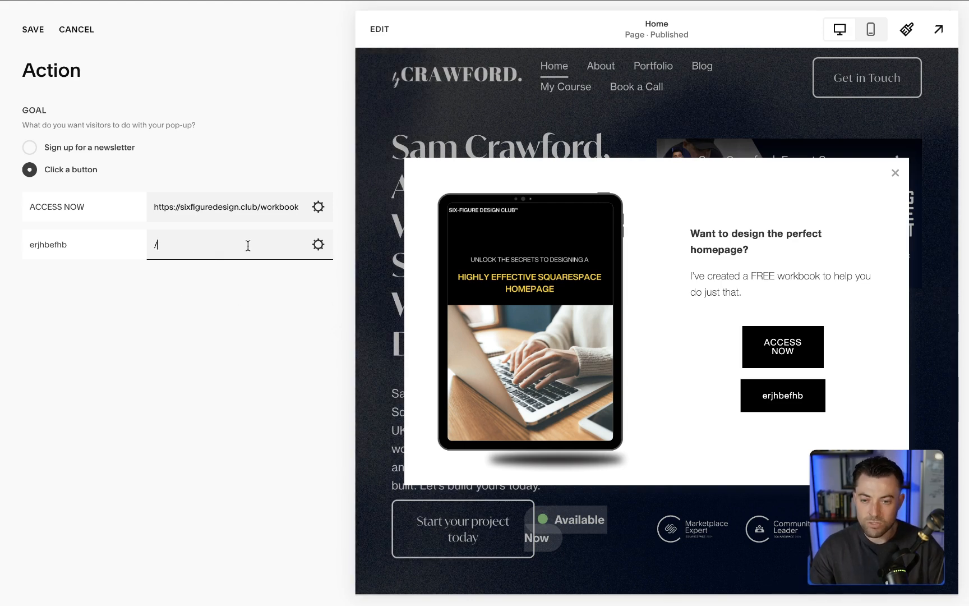
key("BackSpace")
- Browse the site pages available as a link for the second button, then cancel the link and the unsaved Action changes
left_click(317, 245)
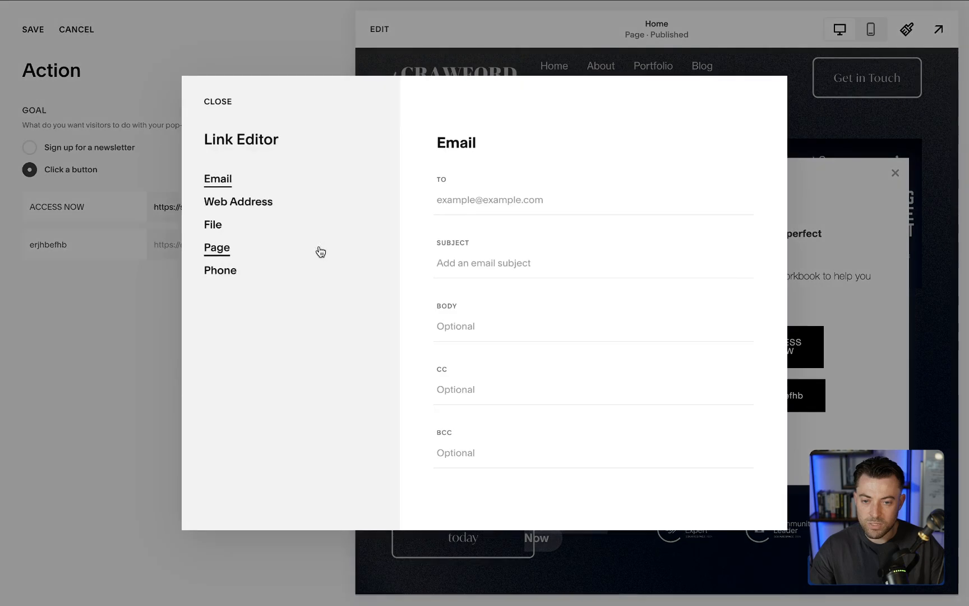
left_click(217, 239)
left_click(483, 194)
type("/")
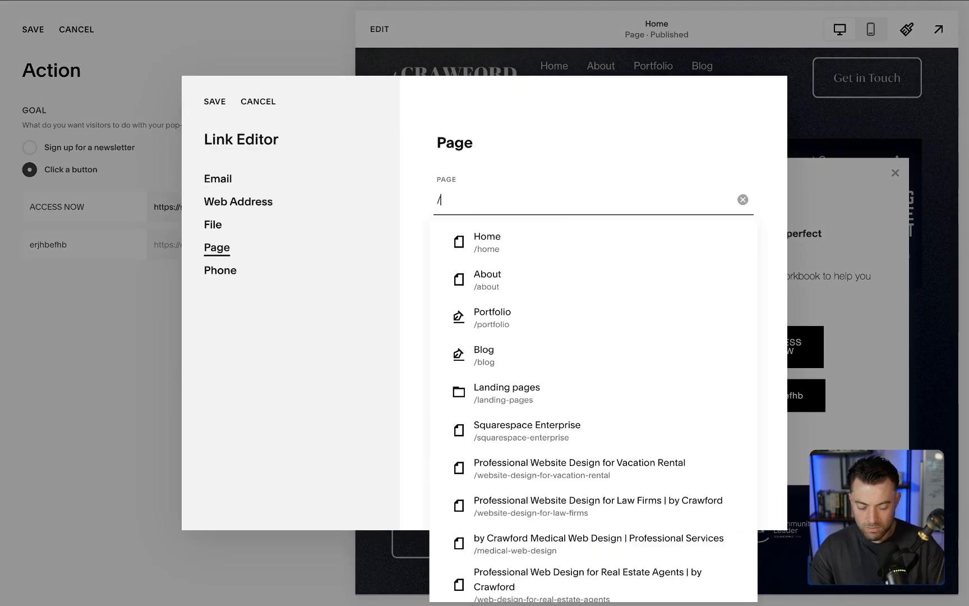
scroll(560, 443, "down", 5)
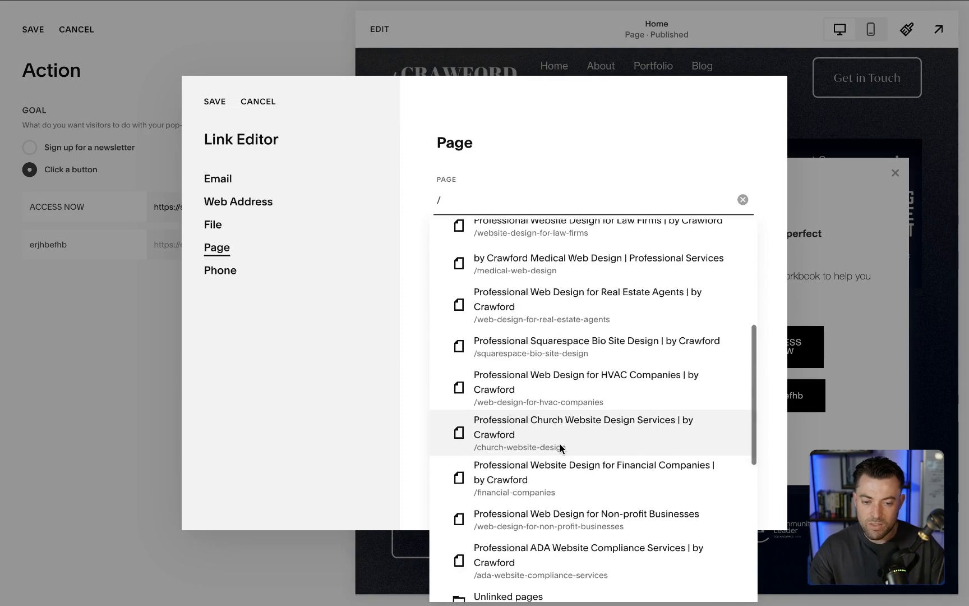
scroll(560, 447, "up", 5)
left_click(250, 99)
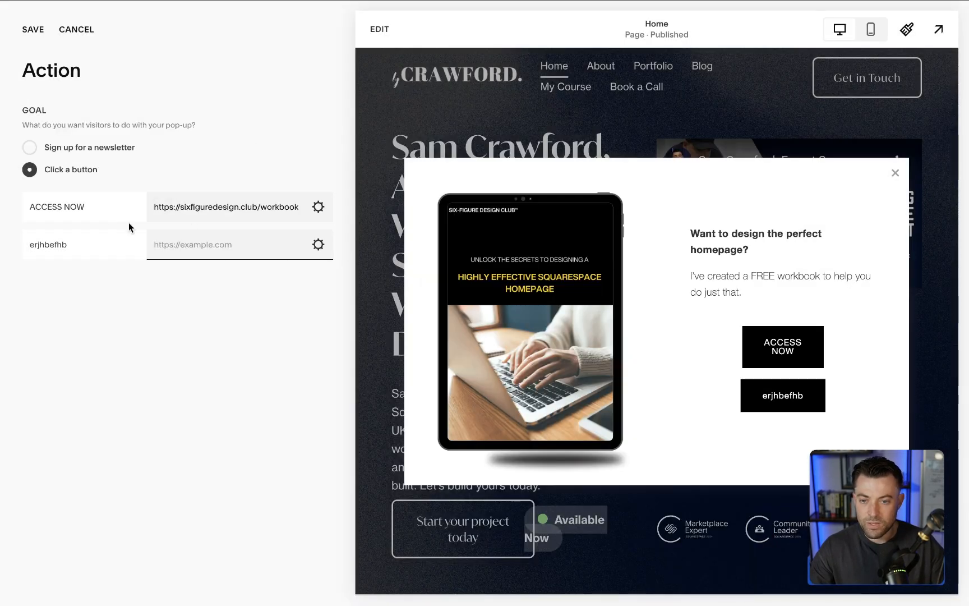
left_click(76, 29)
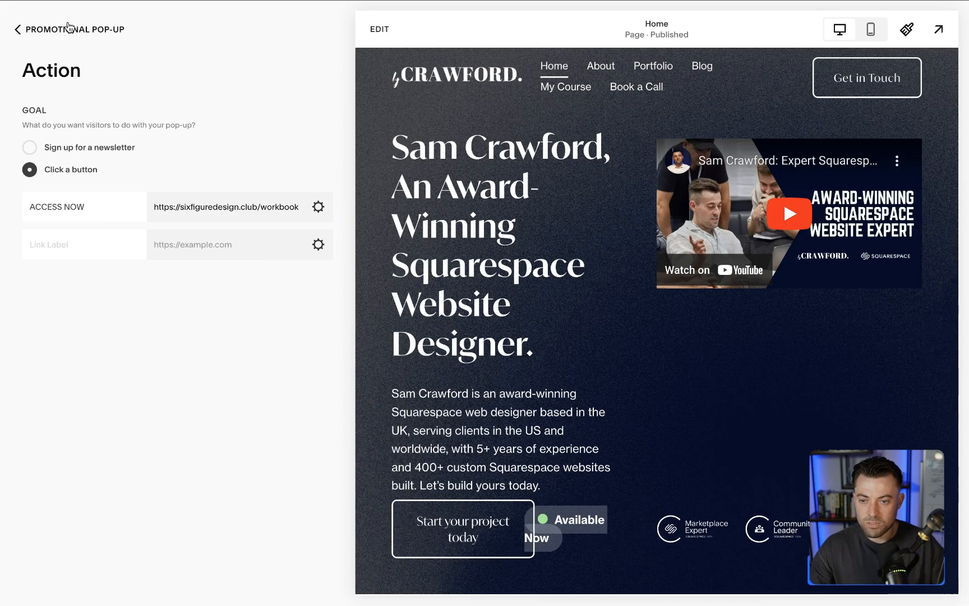
- In the pop-up's Content settings, move the line "Want to design the perfect homepage?" from the body into the headline
left_click(64, 32)
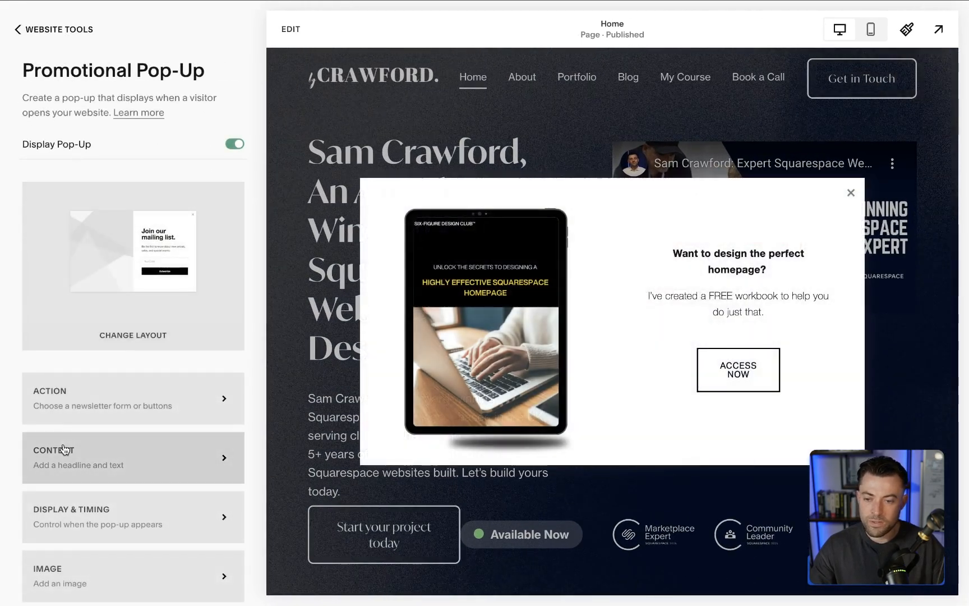
scroll(65, 449, "down", 2)
left_click(96, 403)
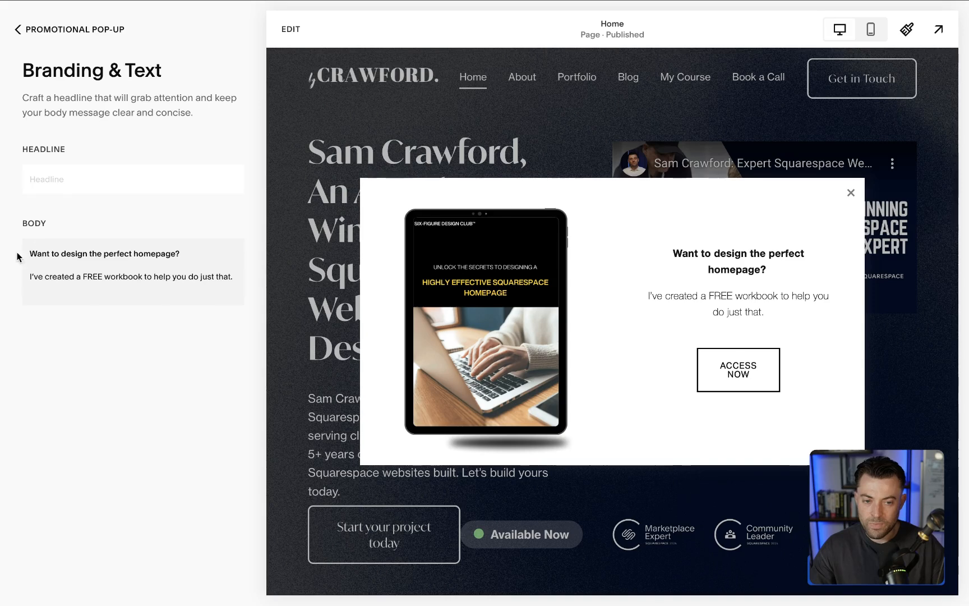
triple_click(118, 253)
key("super+c")
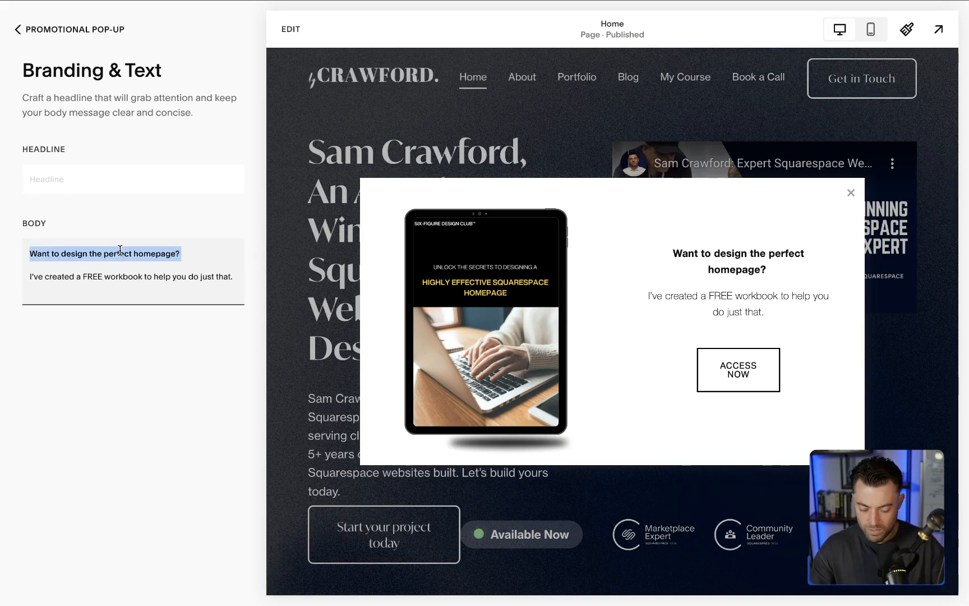
key("BackSpace")
left_click(117, 188)
key("super+v")
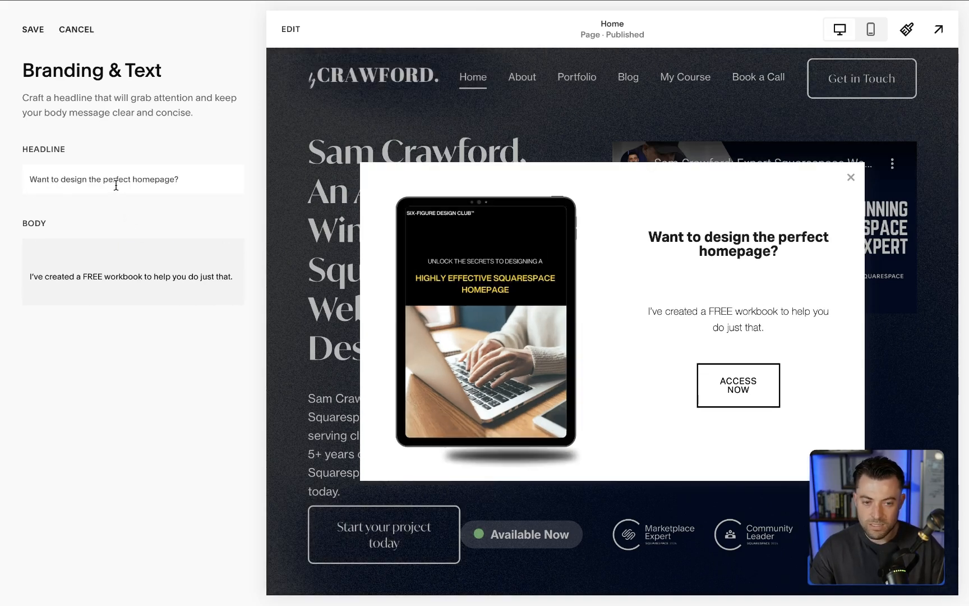
- Remove the empty line above the pop-up's body text and discard the unsaved Branding & Text changes
left_click(180, 248)
key("Delete")
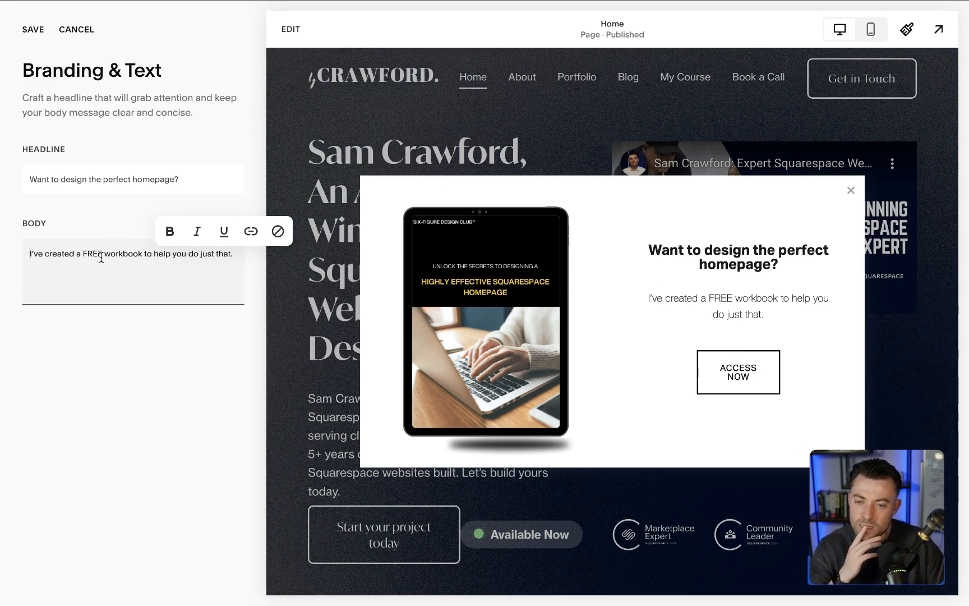
left_click(84, 179)
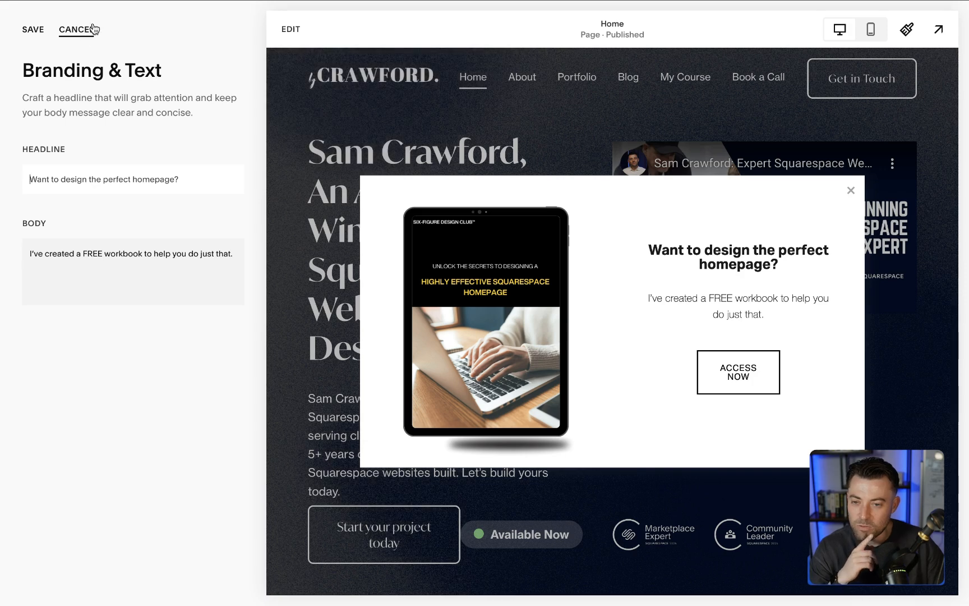
left_click(79, 25)
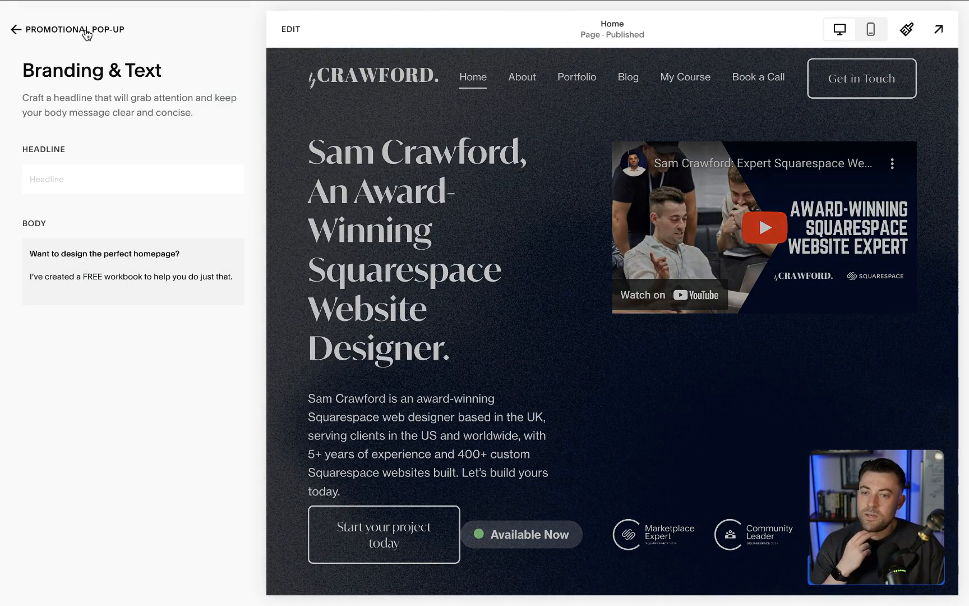
left_click(86, 30)
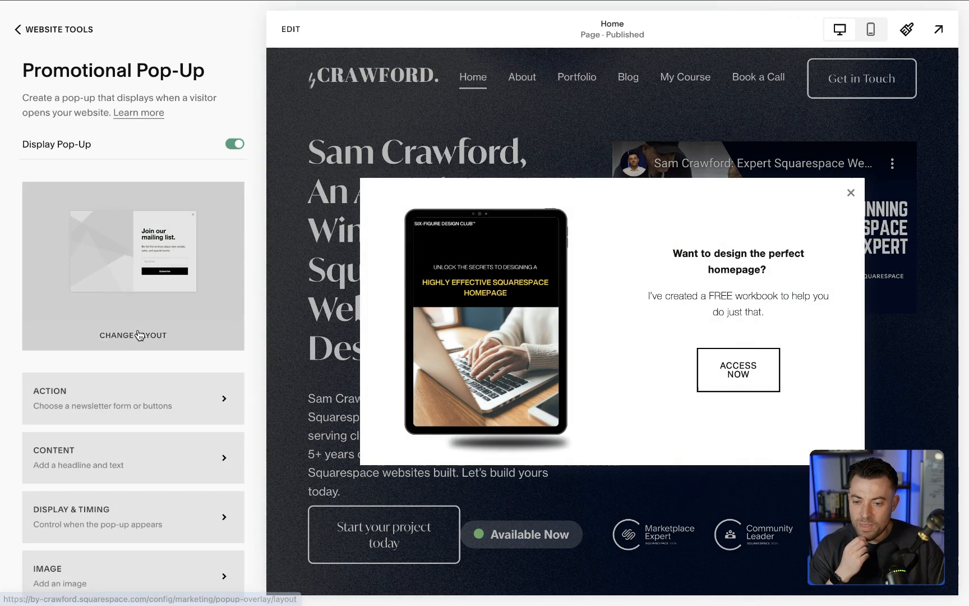
- Examine the page options in the pop-up's Display & Timing settings, including the list of selectable site pages
scroll(139, 335, "down", 2)
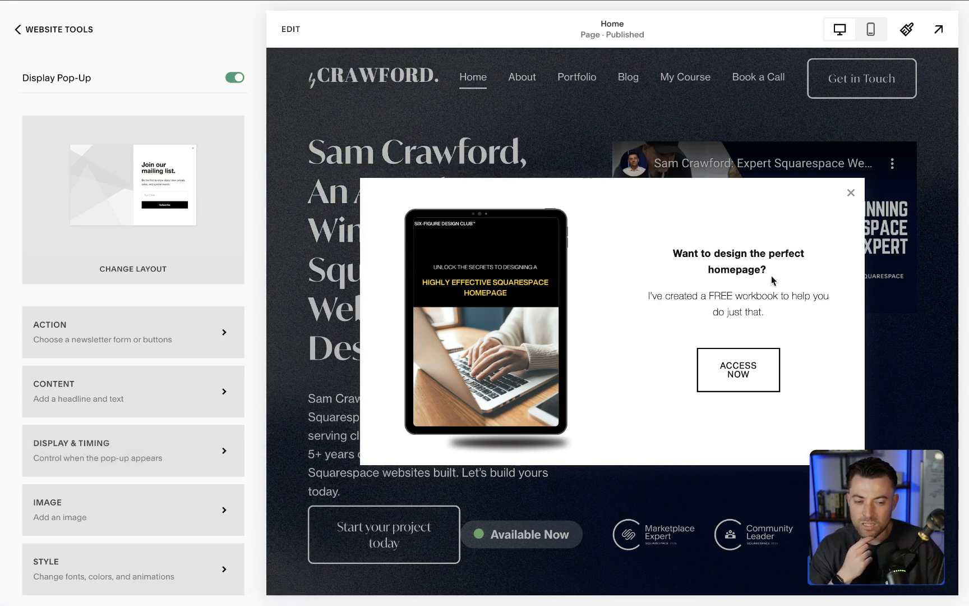
left_click_drag(772, 280, 681, 250)
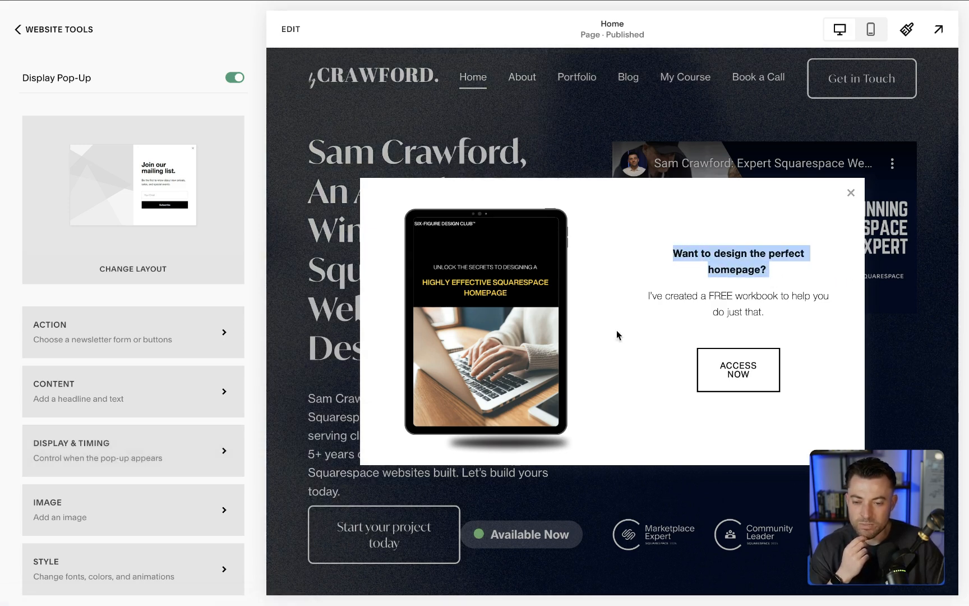
left_click(208, 452)
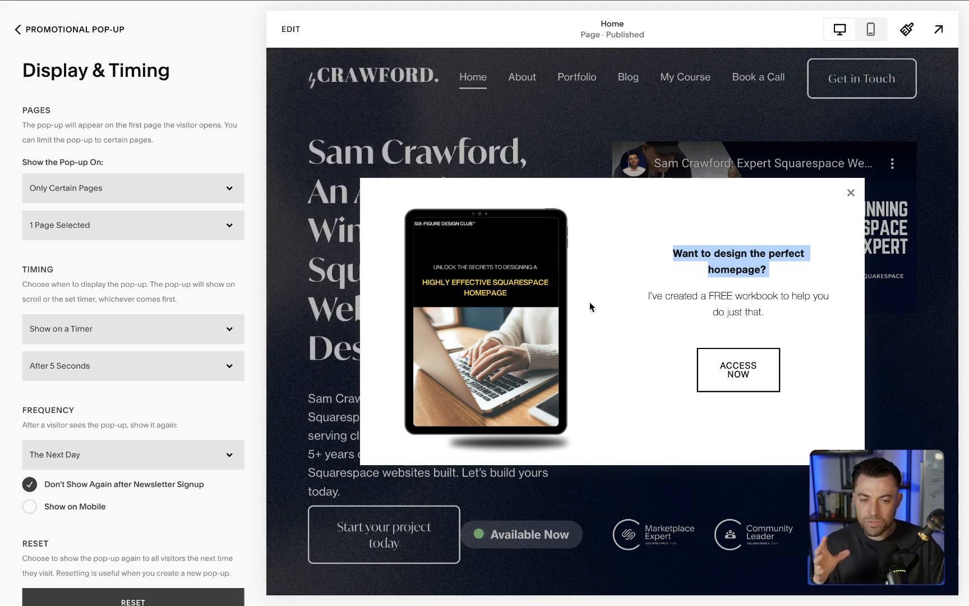
left_click(94, 188)
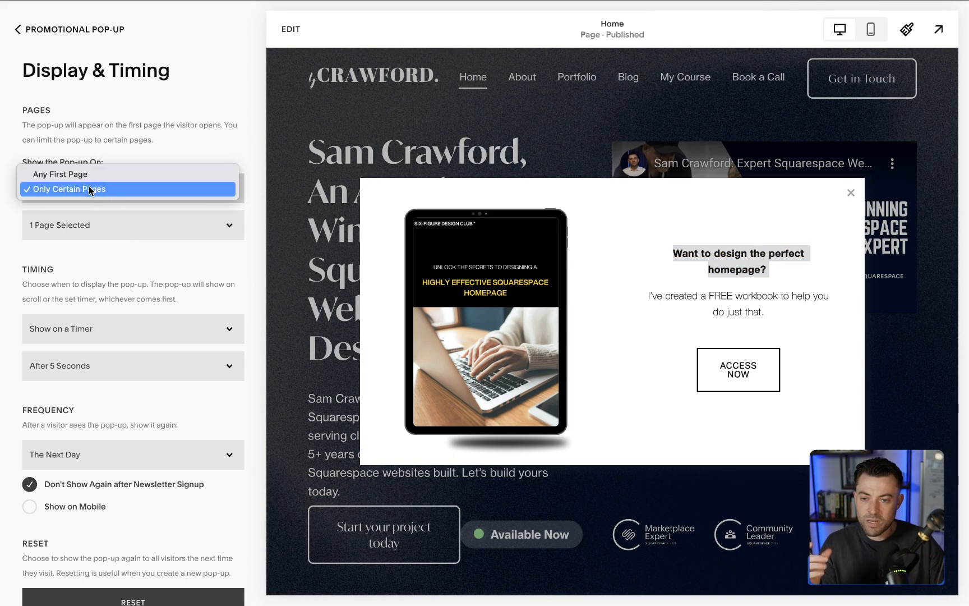
left_click(93, 212)
left_click(105, 227)
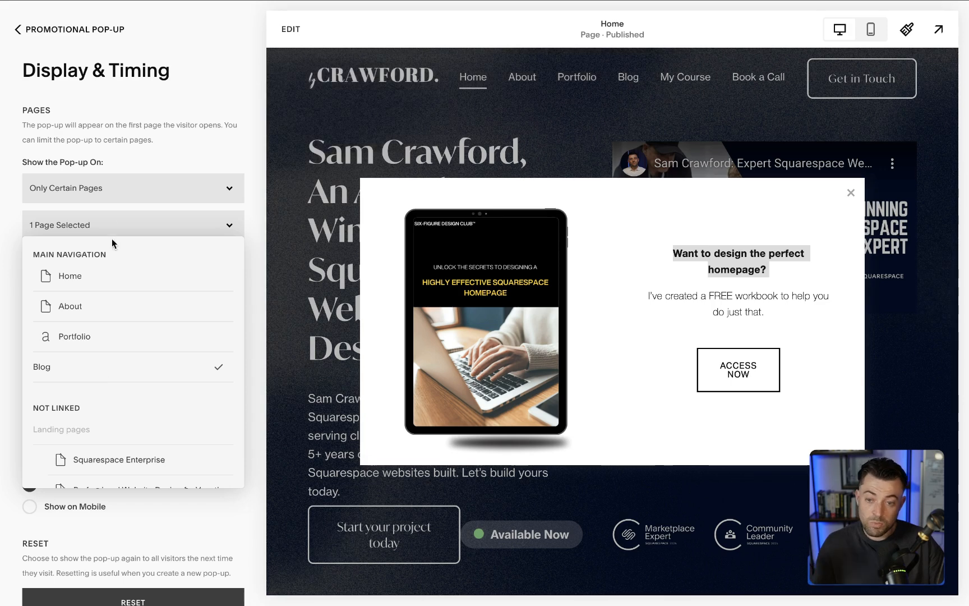
left_click(139, 147)
- Set the pop-up's timing to "Show on Scroll" and look at the scroll-depth choices
scroll(138, 247, "down", 1)
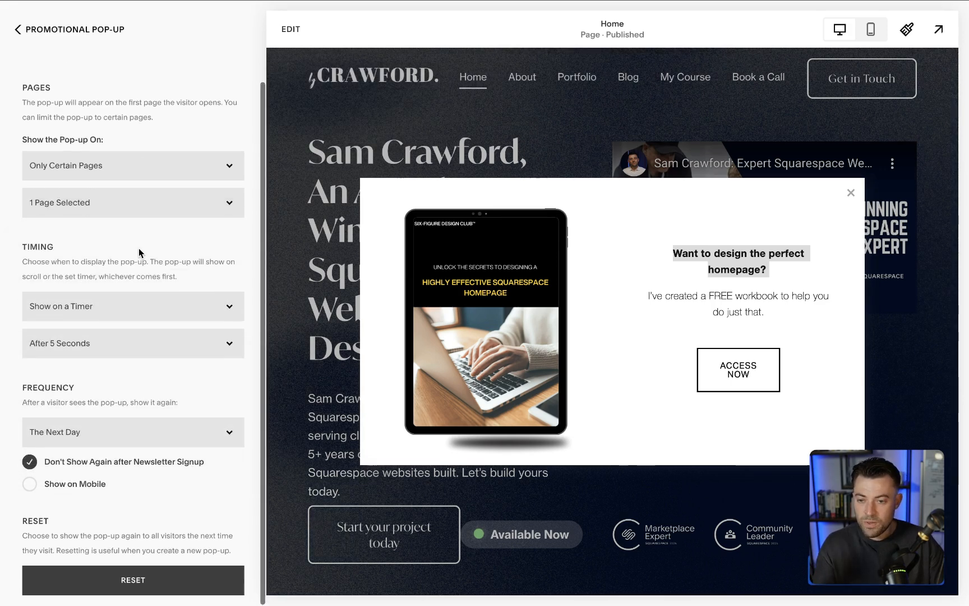
left_click(108, 303)
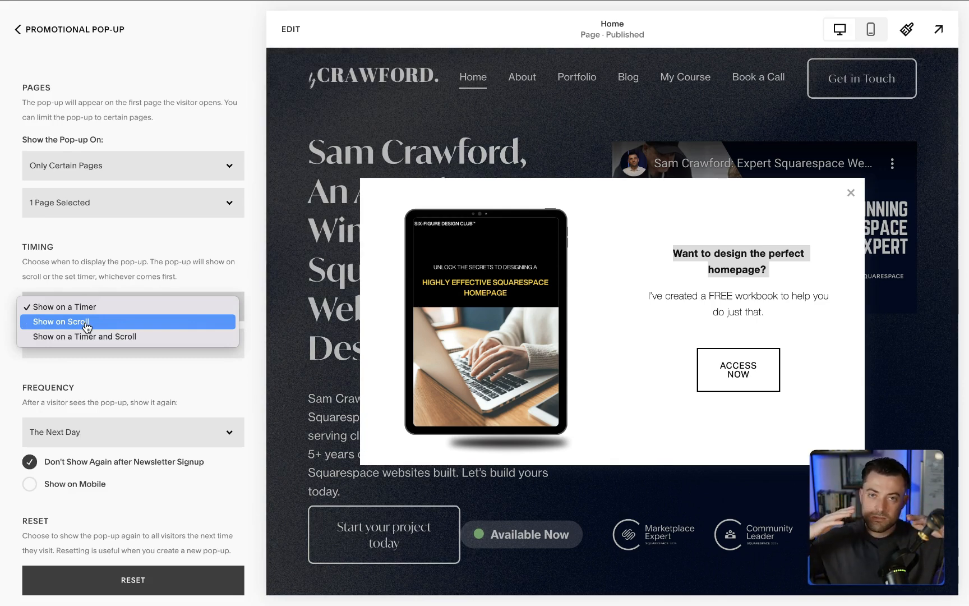
left_click(109, 359)
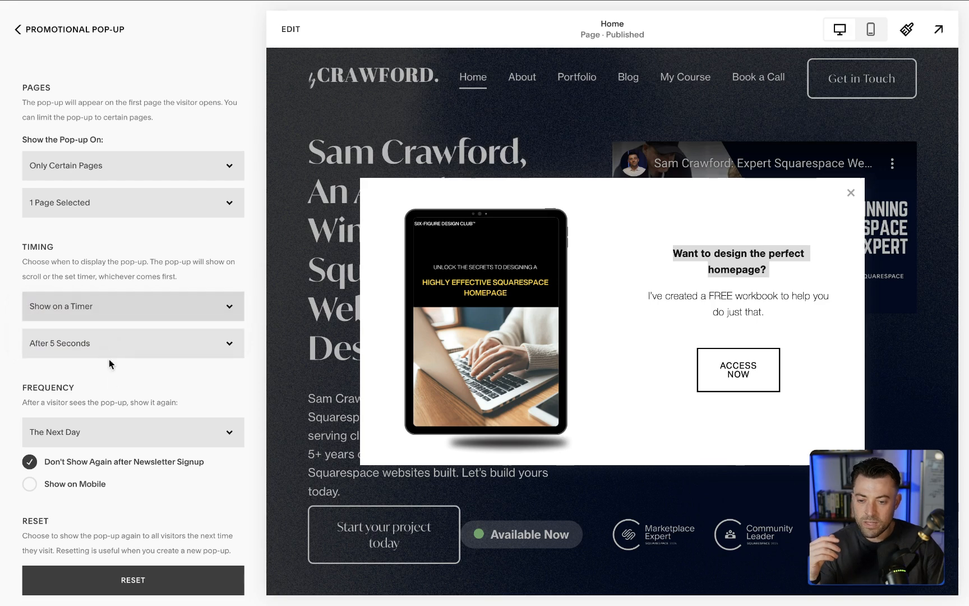
left_click(105, 305)
left_click(99, 319)
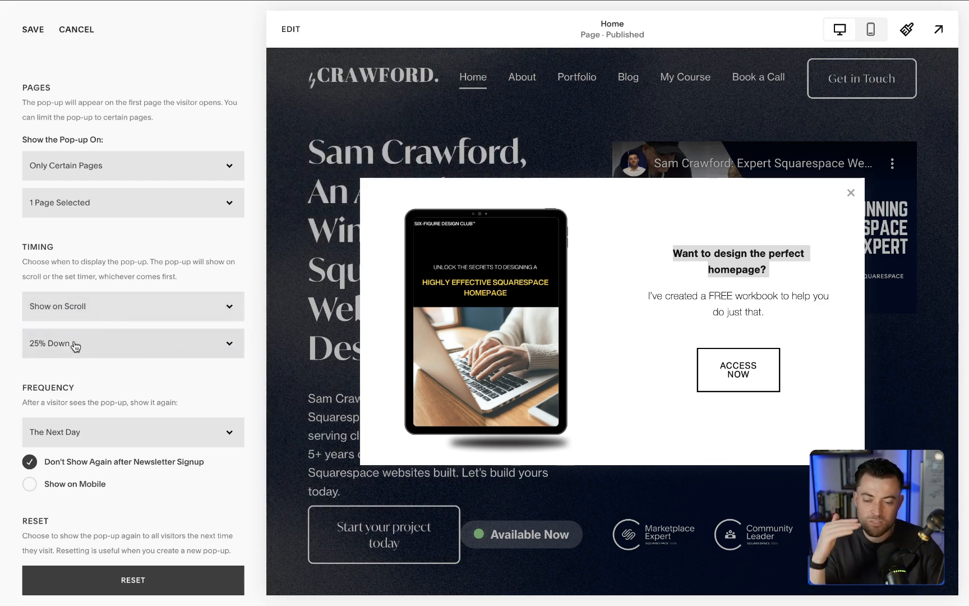
left_click(81, 343)
left_click(78, 337)
- Set the pop-up's timing to "Show on a Timer and Scroll", then discard the Display & Timing changes
left_click(90, 305)
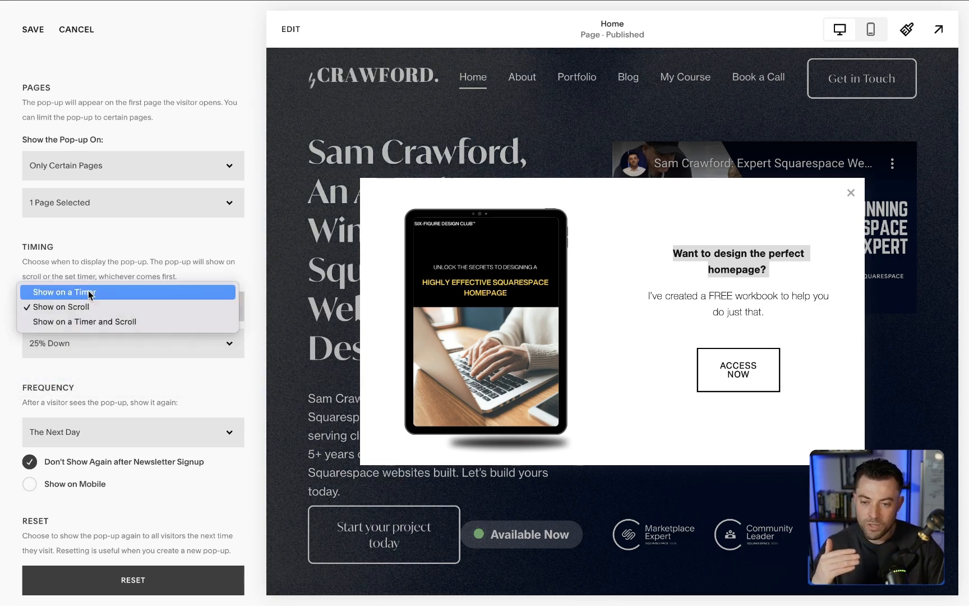
left_click(84, 323)
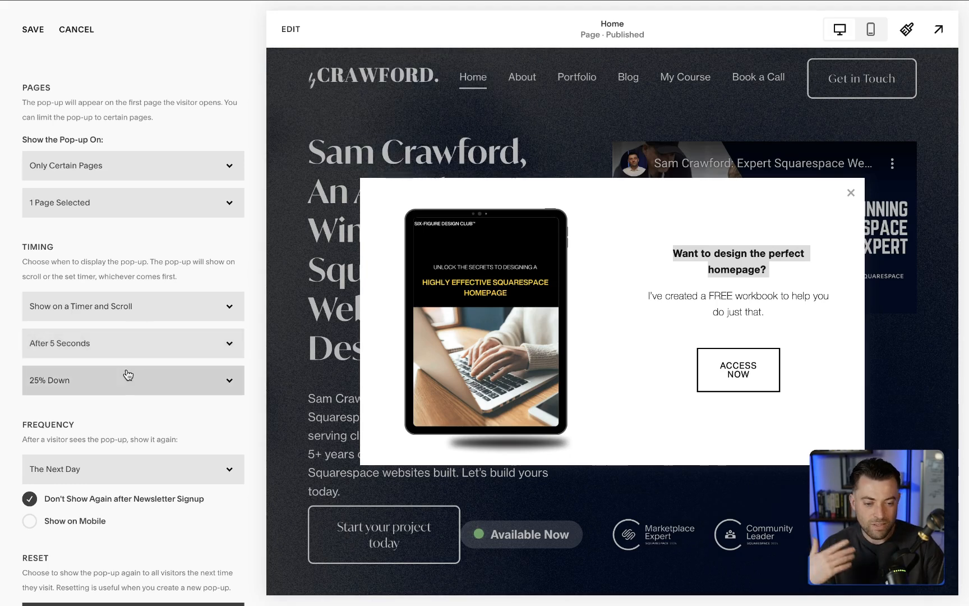
scroll(128, 380, "down", 1)
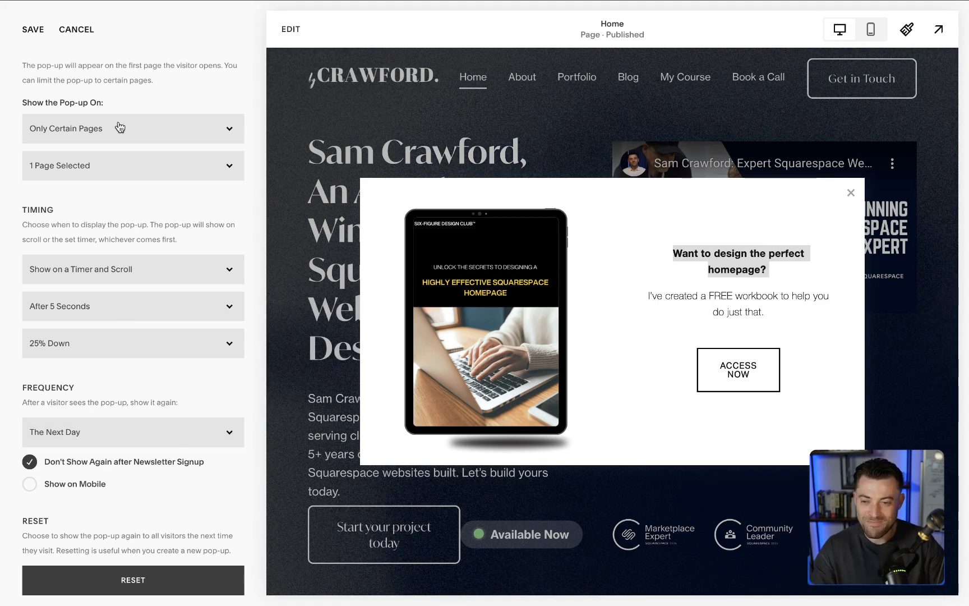
left_click(84, 37)
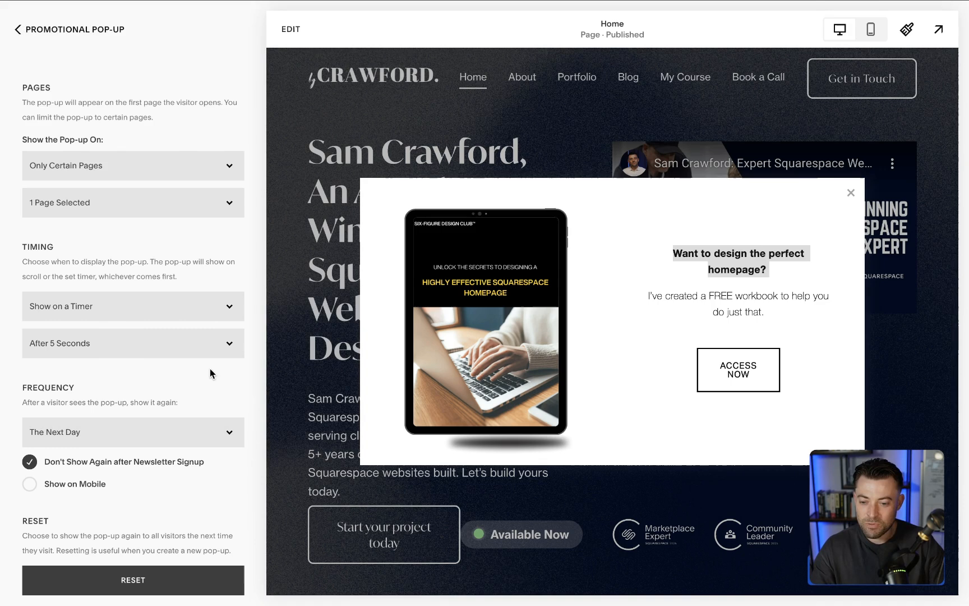
left_click(28, 30)
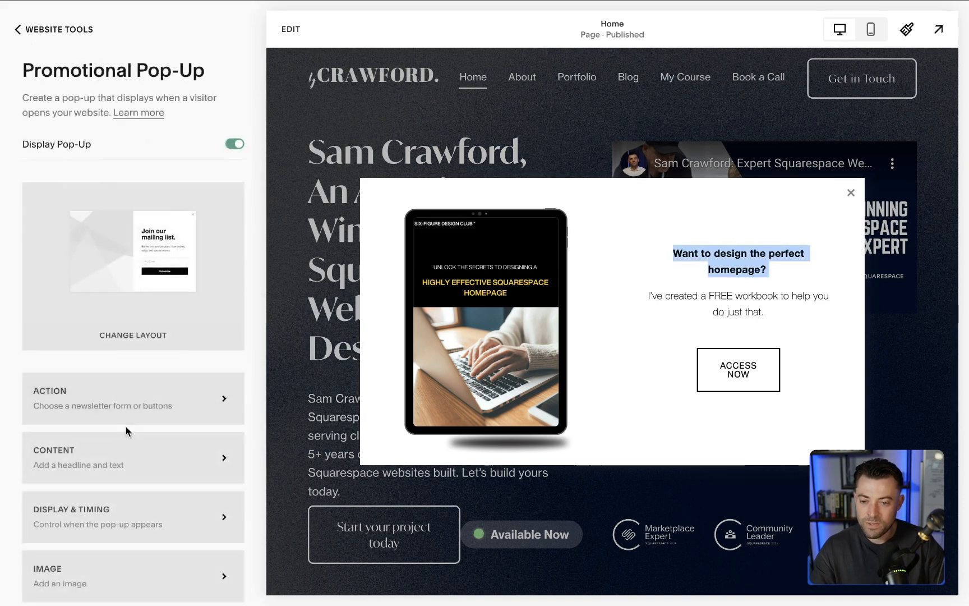
- Upload the screenshot ending in "15.59.42" from the Desktop as a second image for the pop-up
scroll(123, 431, "down", 2)
left_click(120, 520)
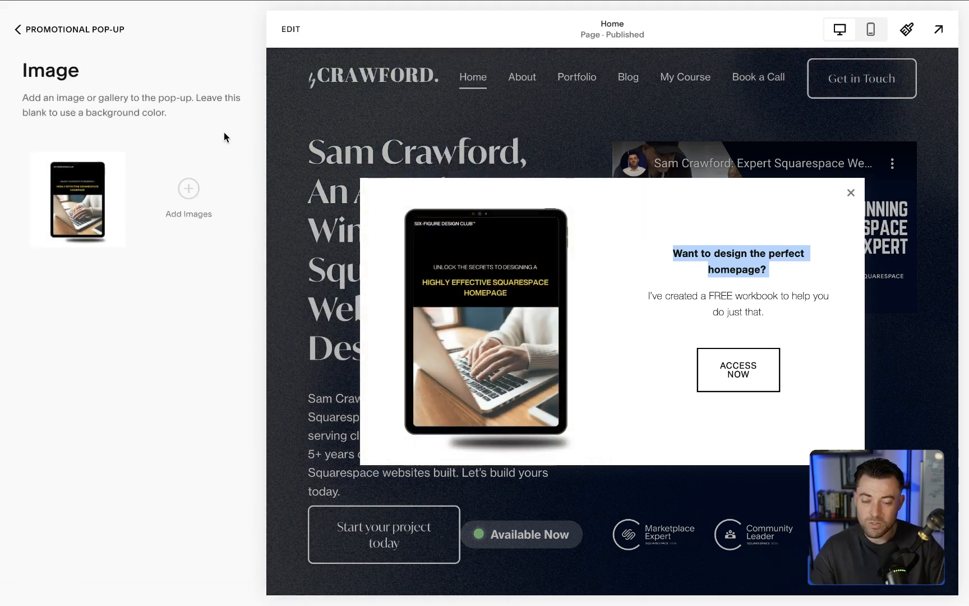
left_click(188, 190)
left_click(437, 331)
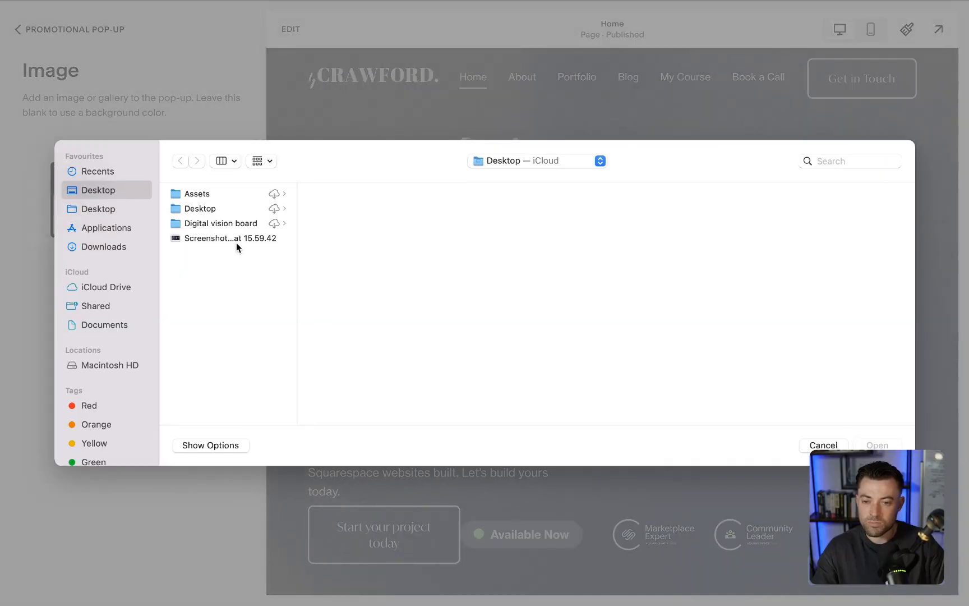
left_click(236, 242)
double_click(236, 242)
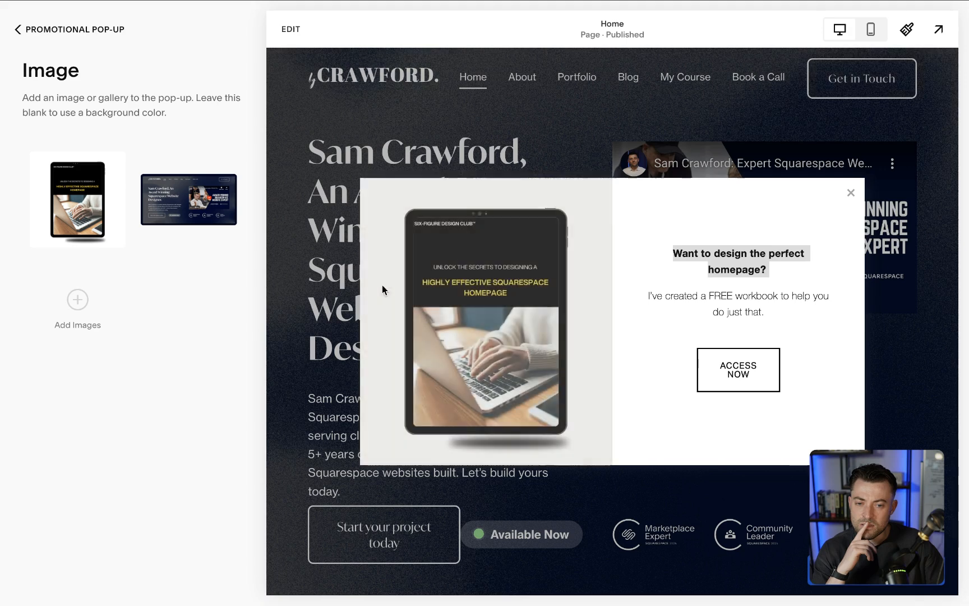
- Delete the second image from the pop-up's Image settings and return to the pop-up overview
mouse_move(214, 227)
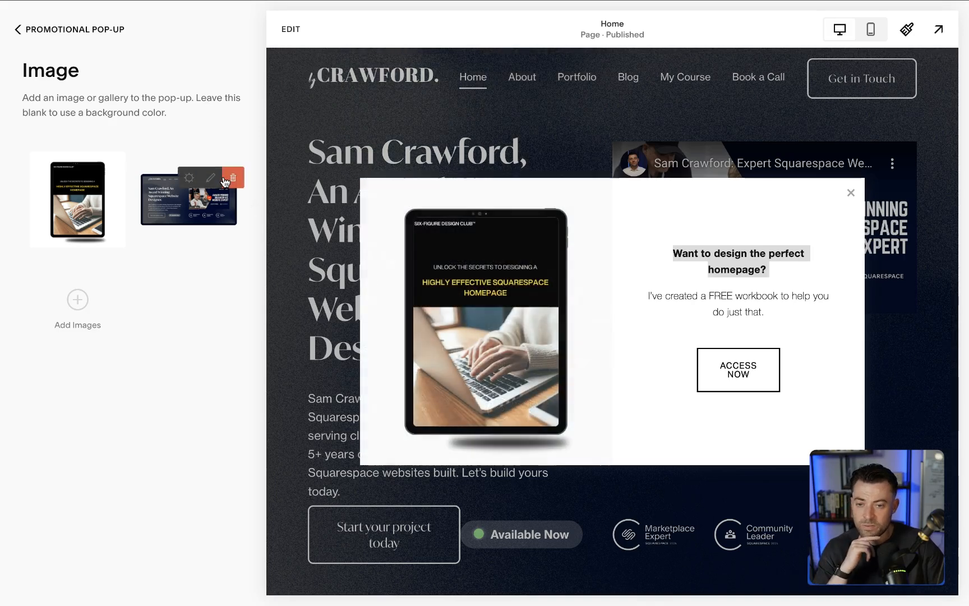
left_click(232, 174)
left_click(309, 227)
left_click(25, 29)
- Review the pop-up's Style settings for body, background, imagery, button, spacing and mobile
scroll(84, 339, "down", 2)
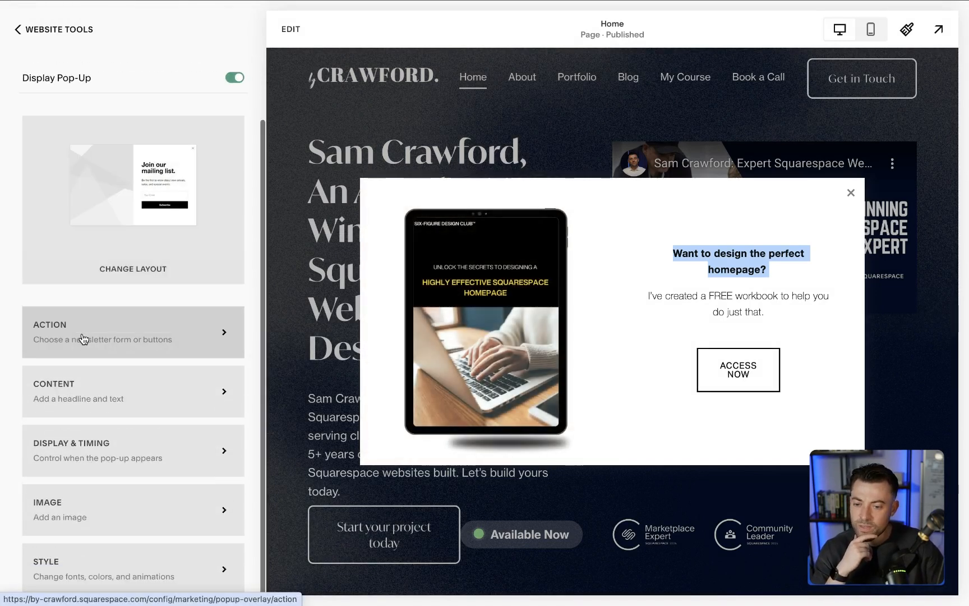
left_click(124, 577)
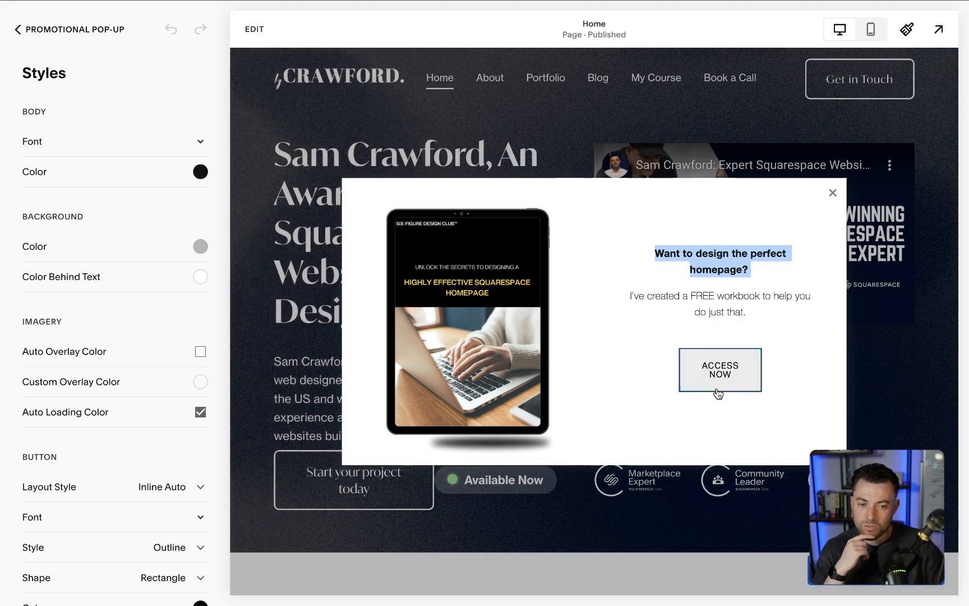
scroll(120, 285, "down", 10)
scroll(120, 283, "down", 7)
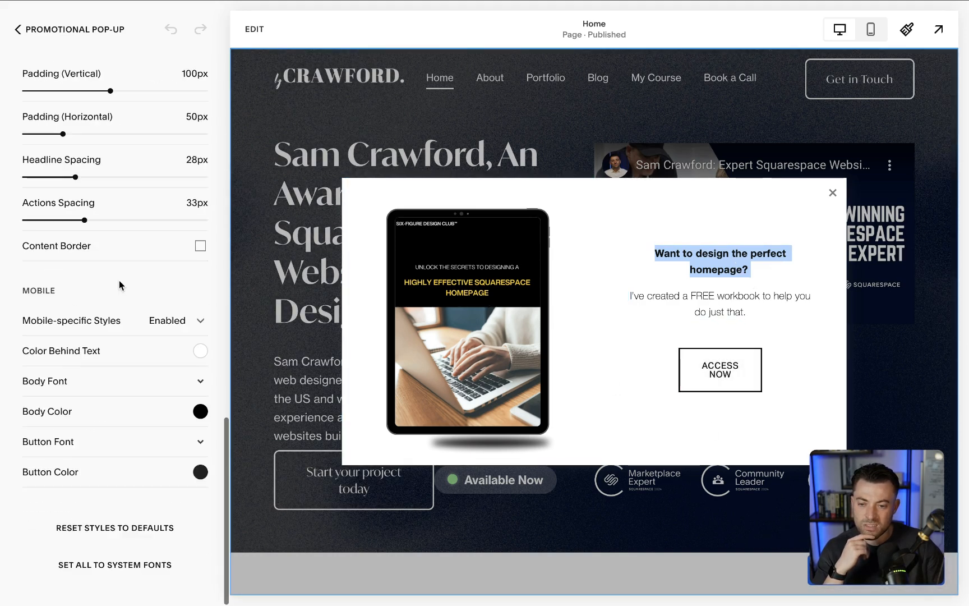
scroll(120, 283, "up", 20)
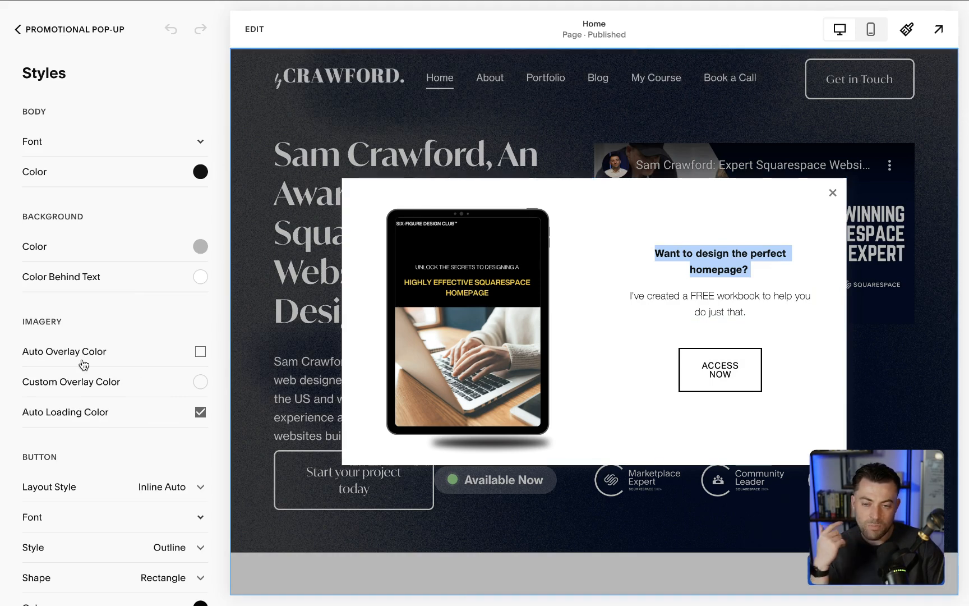
left_click(48, 29)
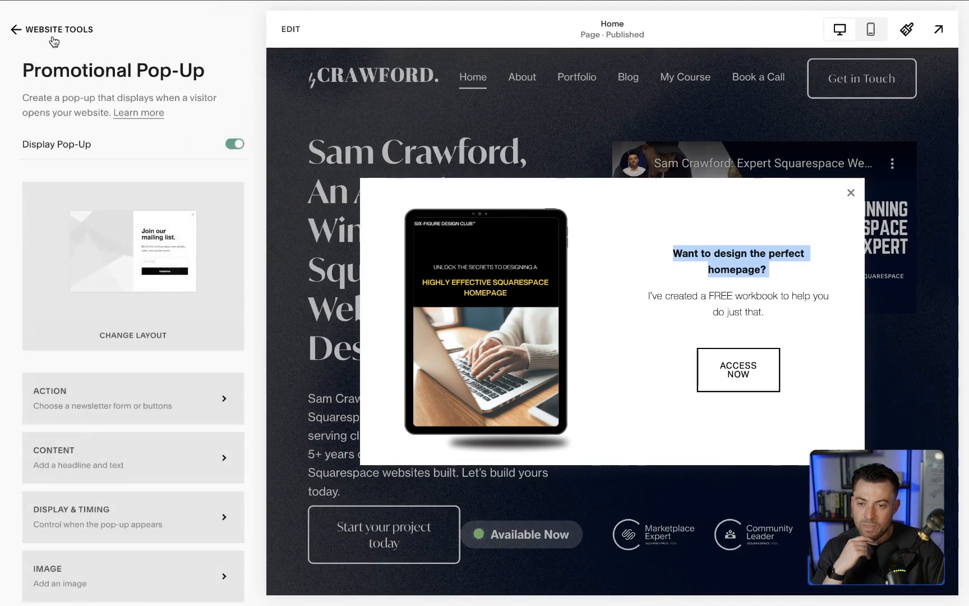
- Try switching on "Show on Mobile" in the Display & Timing settings, then discard the change
scroll(82, 421, "down", 2)
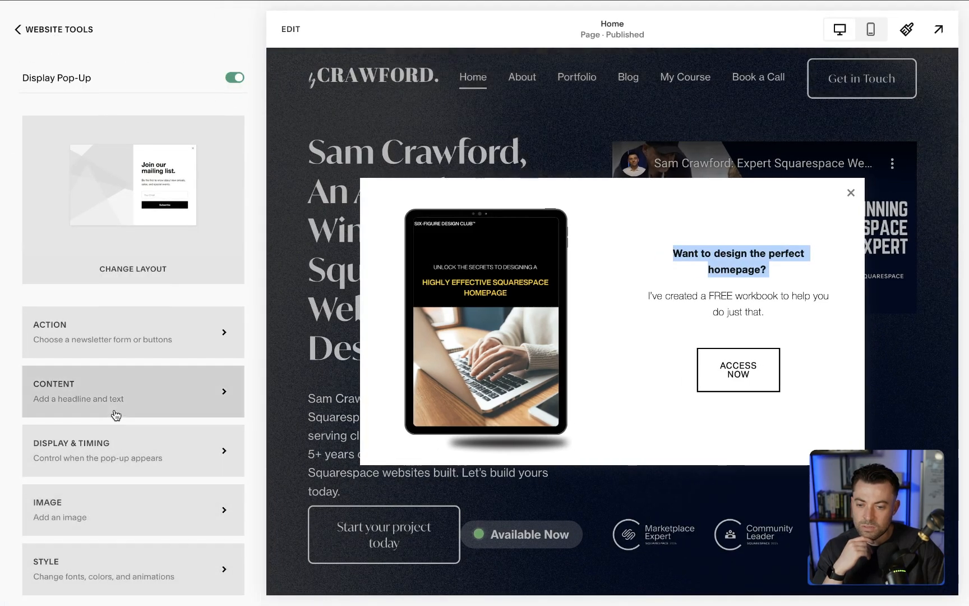
left_click(117, 437)
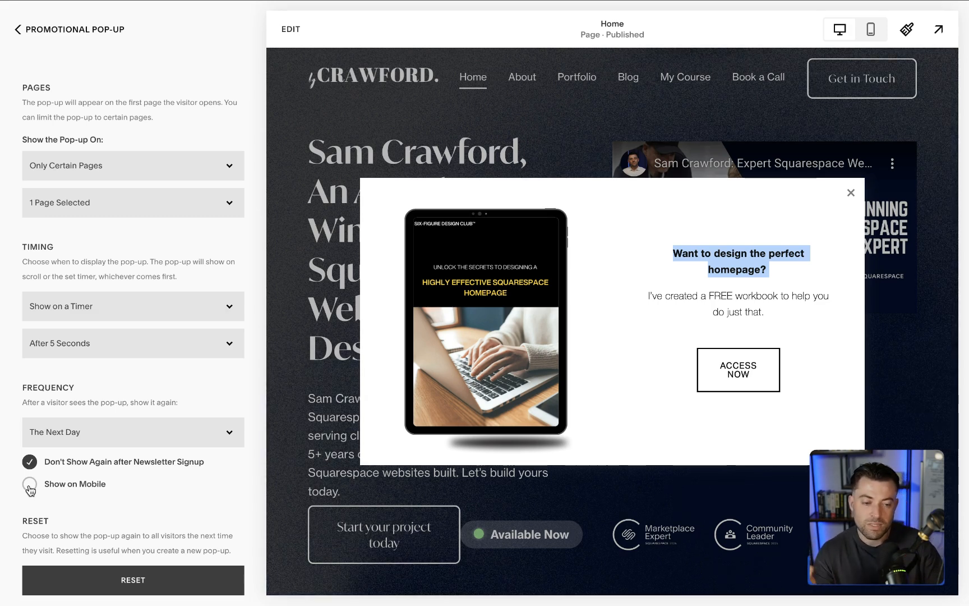
left_click(30, 486)
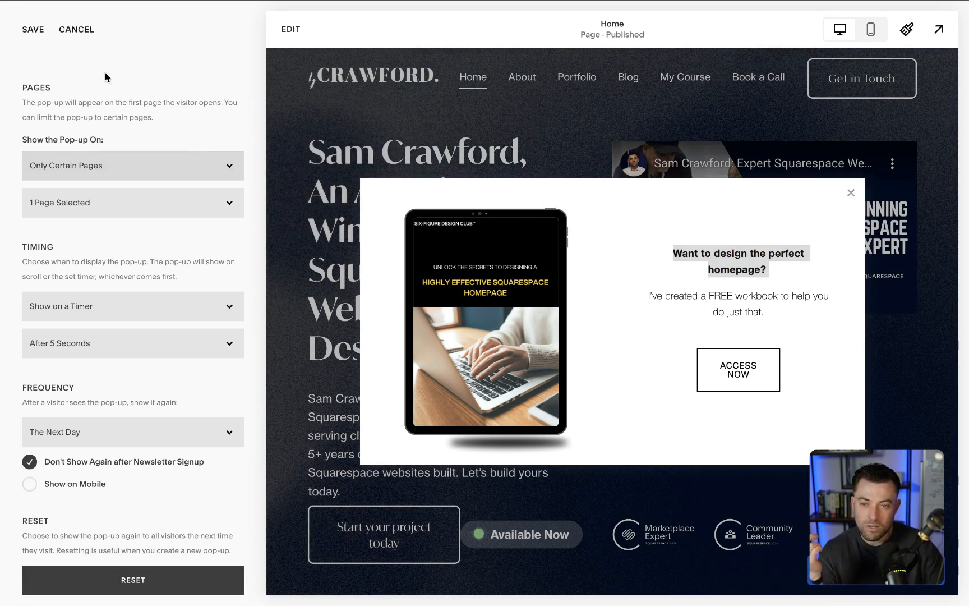
left_click(76, 29)
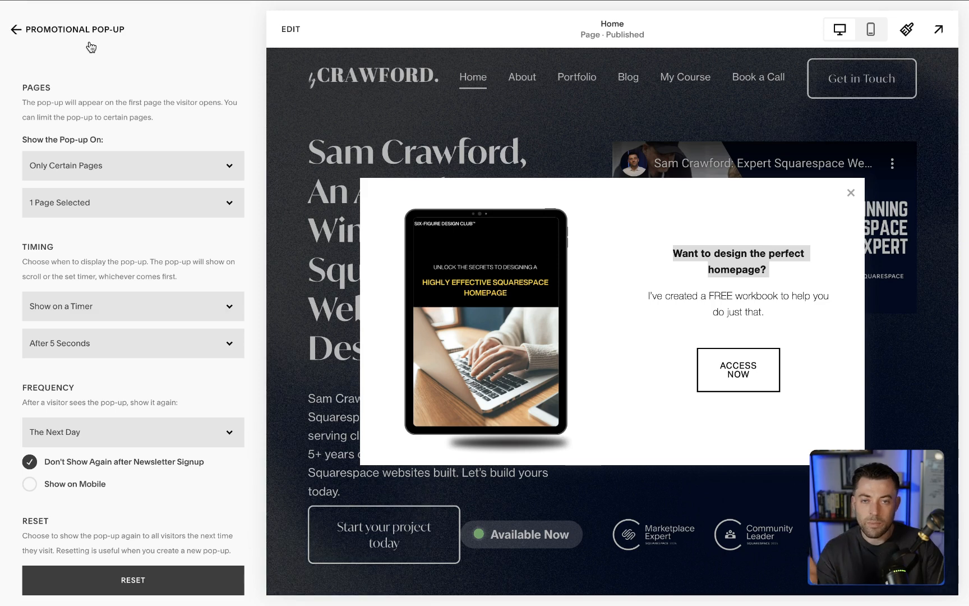
left_click(83, 31)
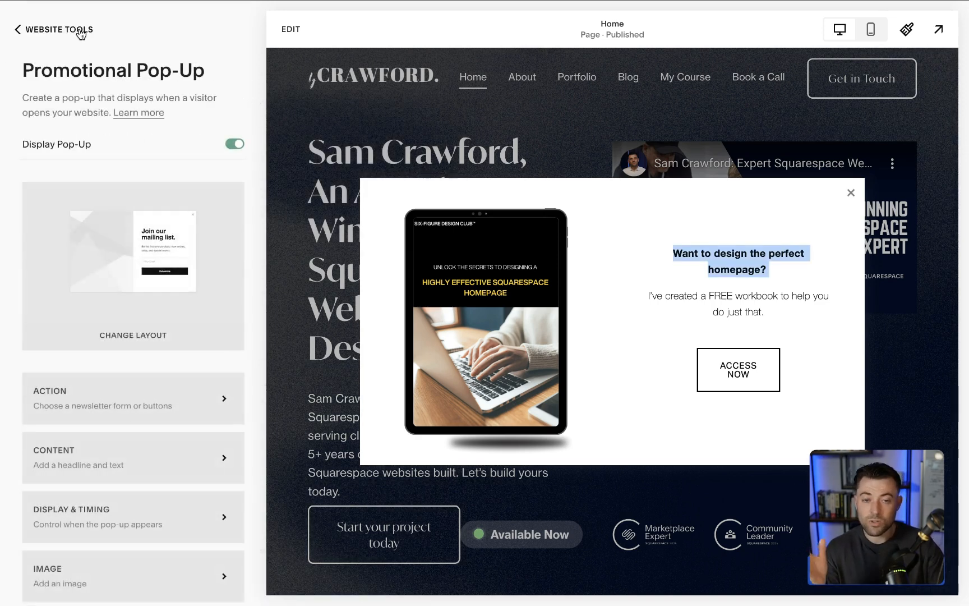